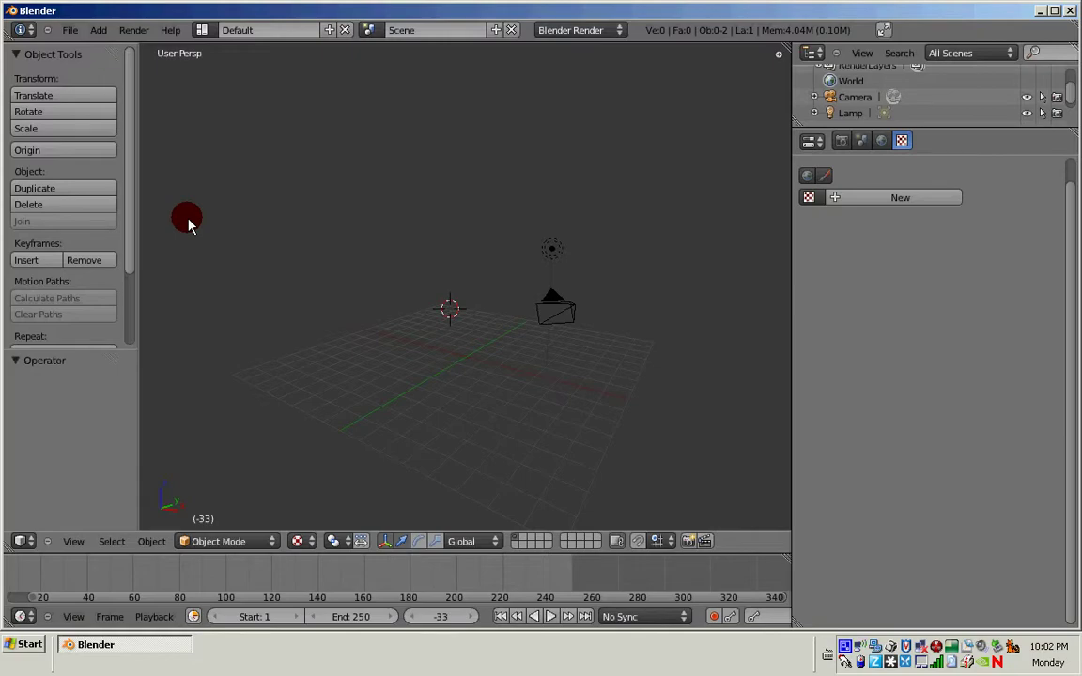
# Step: Review the Interface and Input settings in the user preferences, then close them
pyautogui.click(71, 30)
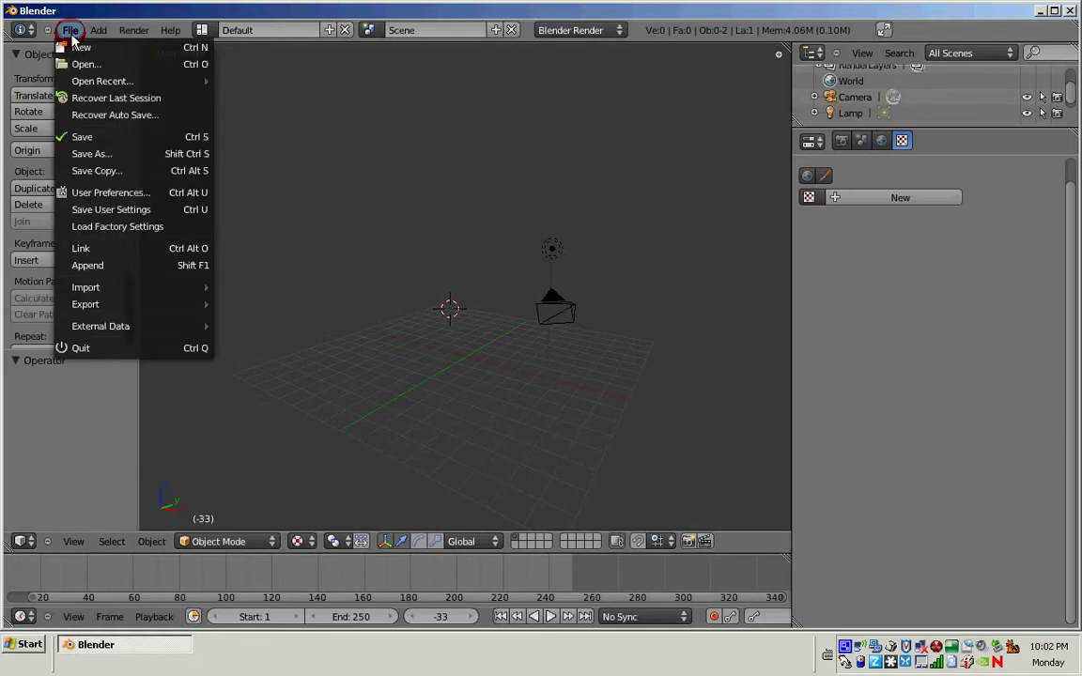
pyautogui.click(71, 30)
pyautogui.click(73, 31)
pyautogui.click(110, 193)
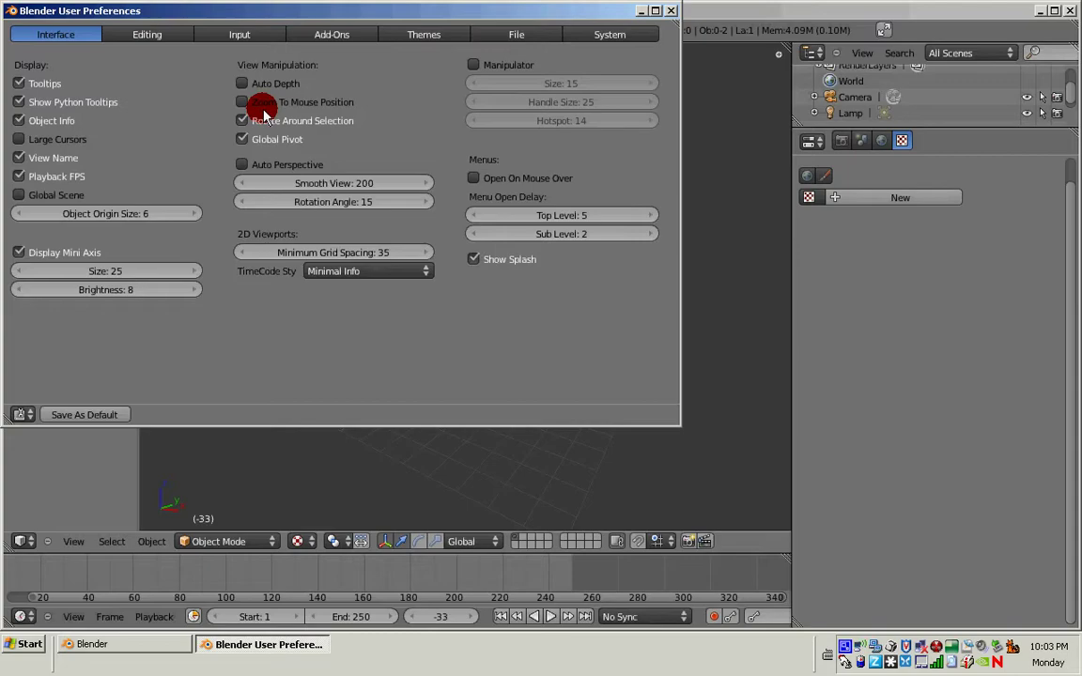
pyautogui.click(239, 34)
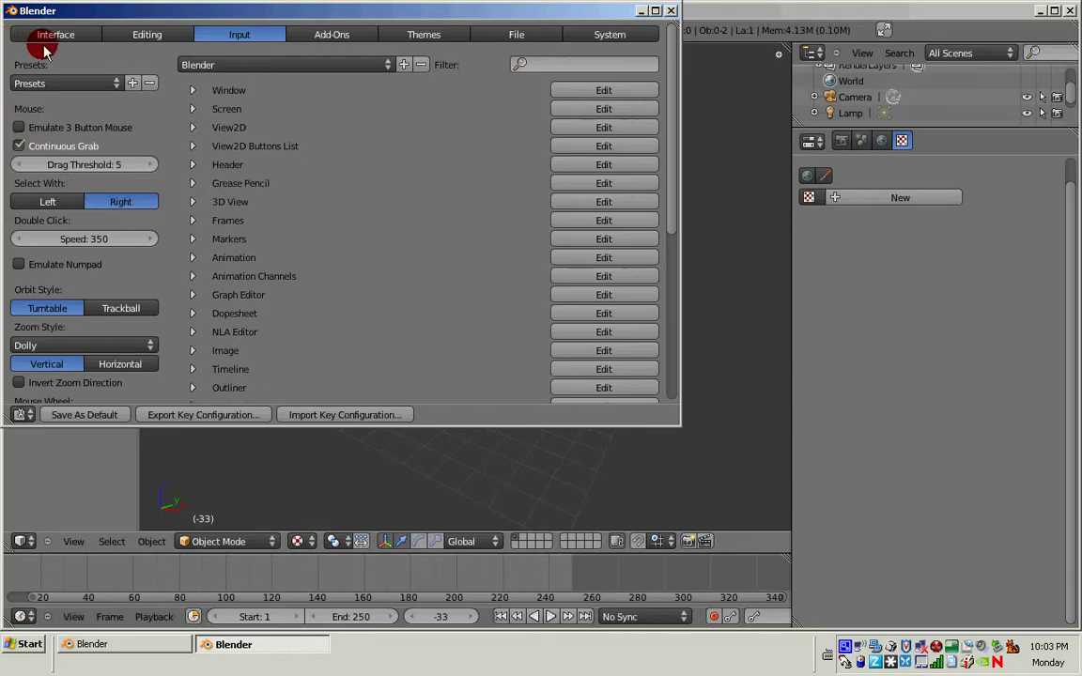
pyautogui.click(671, 11)
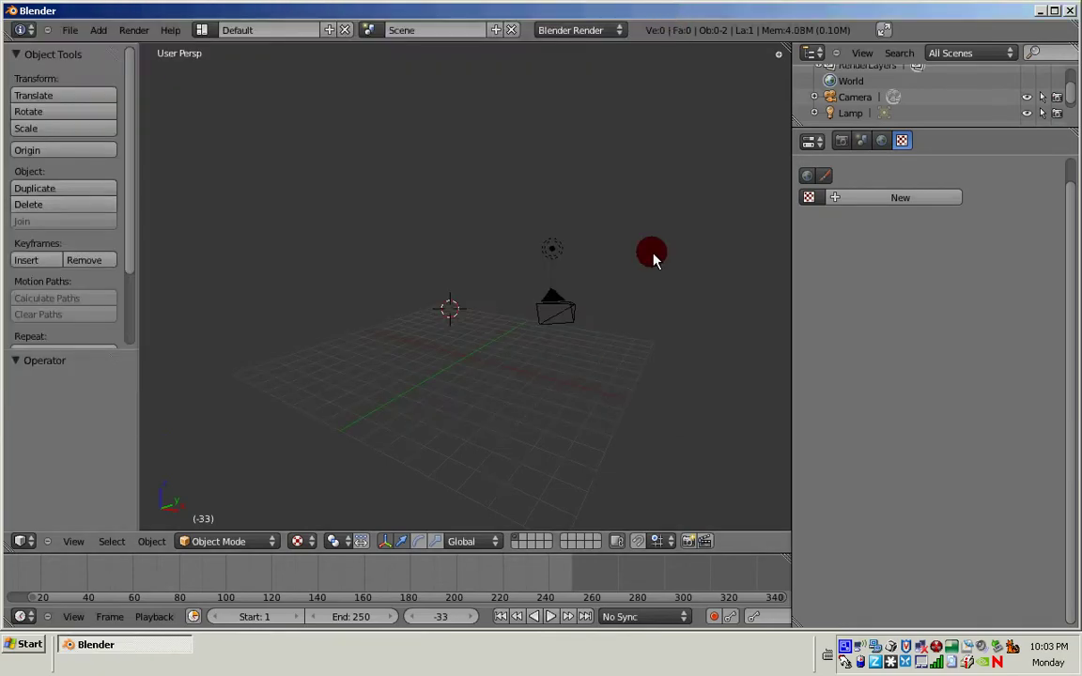
# Step: View the advanced motion settings of My blender Profile in the 3Dconnexion properties, then minimise them to return to Blender
pyautogui.moveTo(551, 393); pyautogui.dragTo(477, 354, button='right')
pyautogui.rightClick(890, 646)
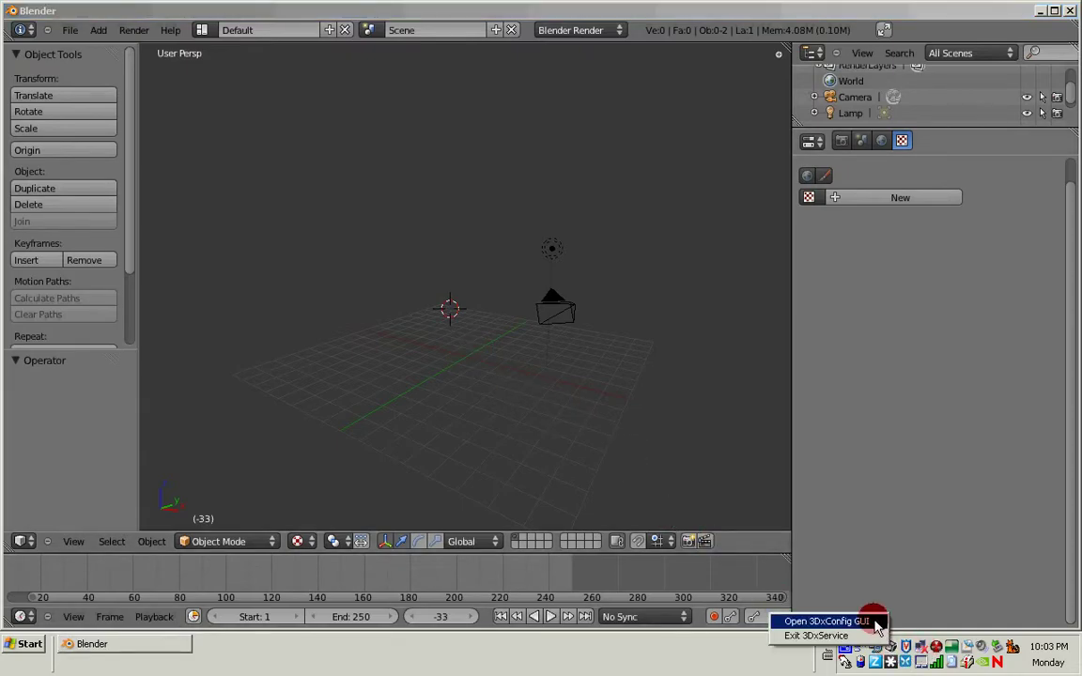
pyautogui.click(854, 622)
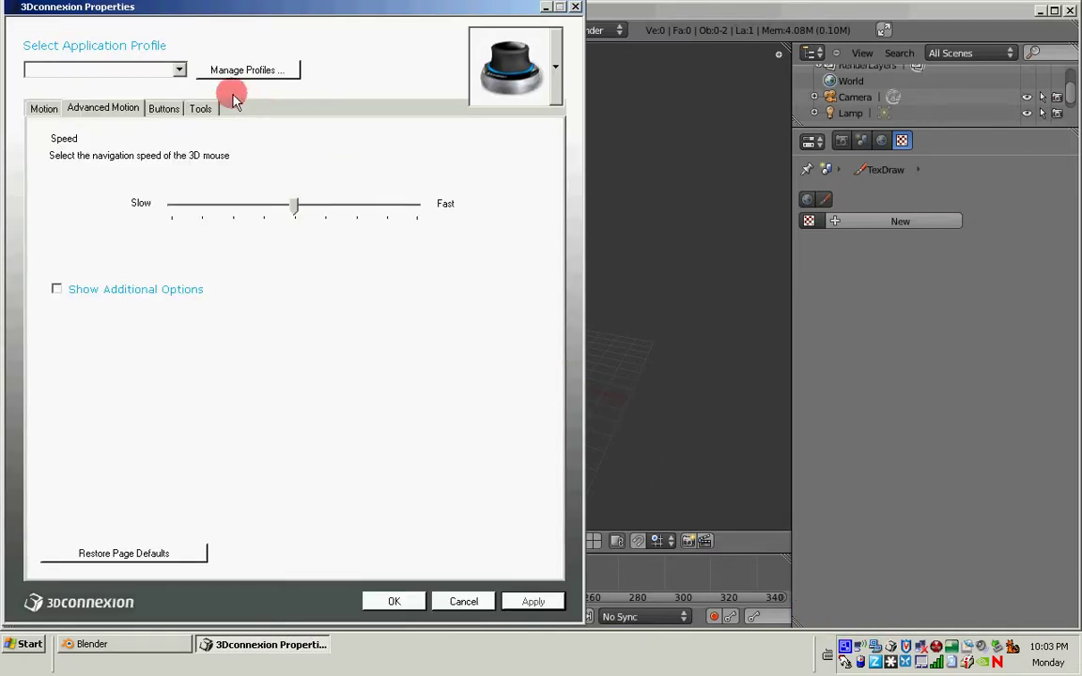
pyautogui.click(181, 72)
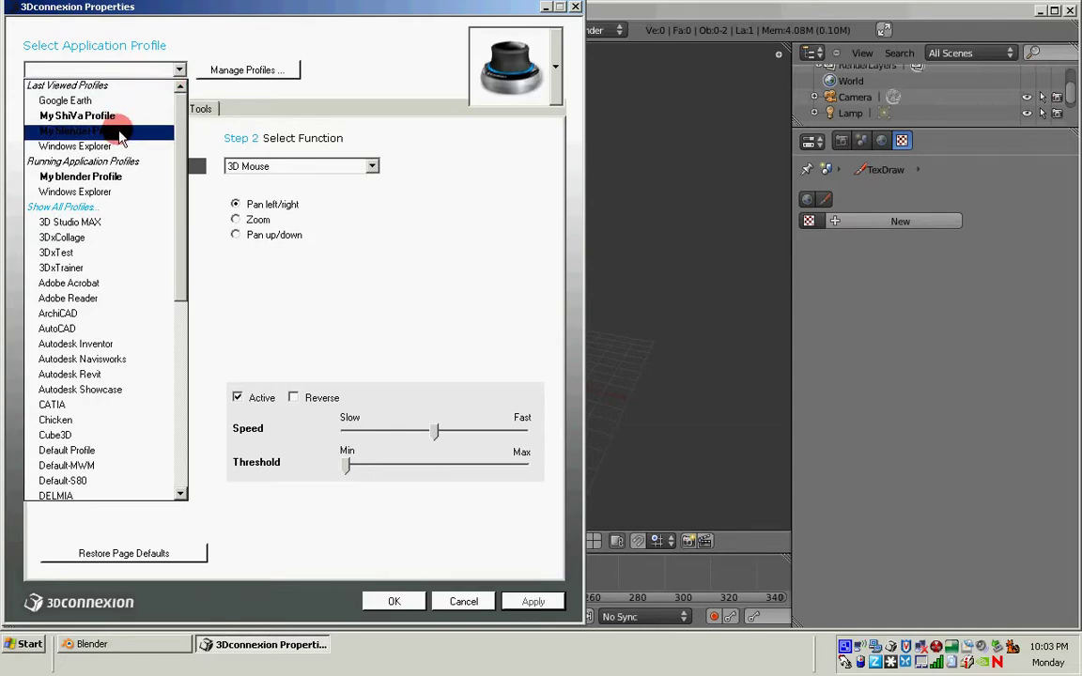
pyautogui.click(119, 132)
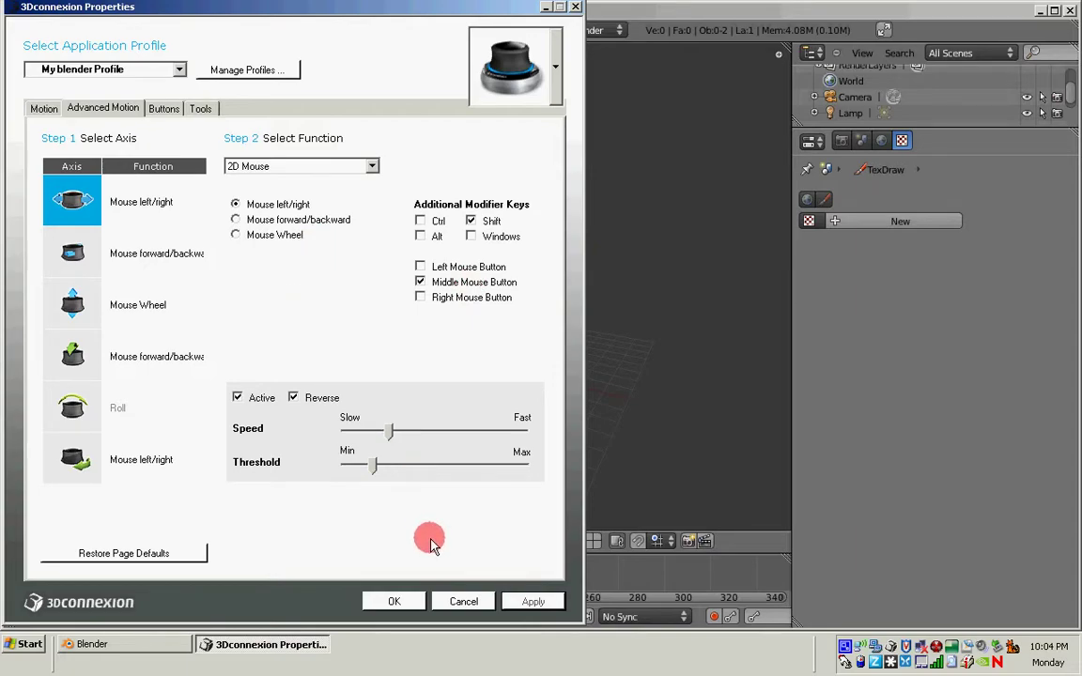
pyautogui.click(542, 8)
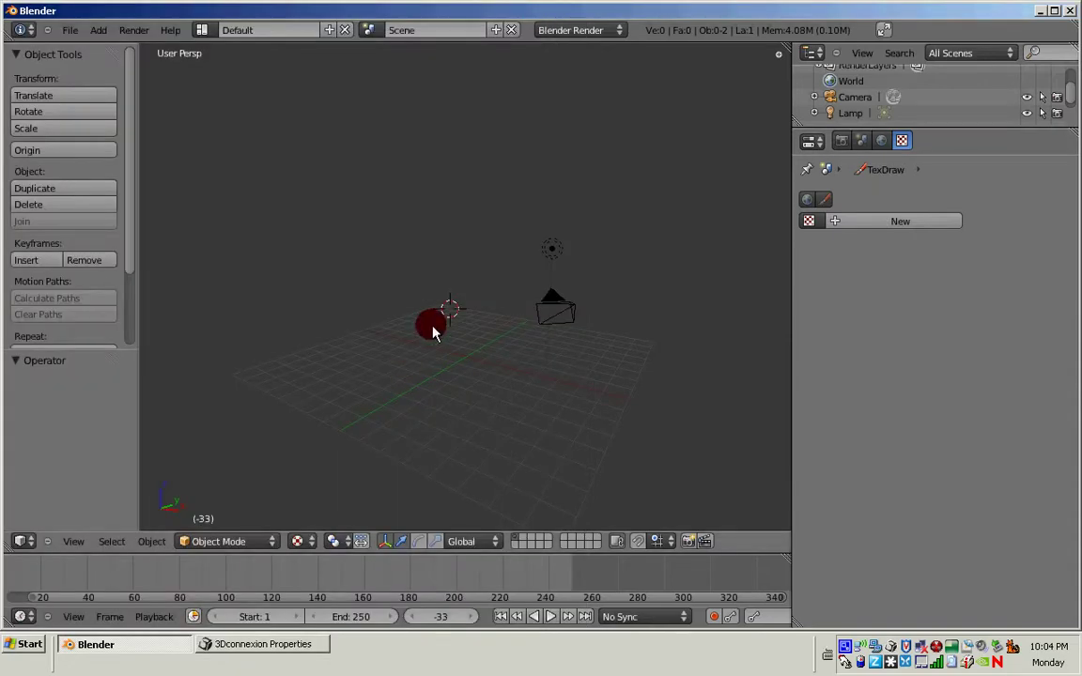
pyautogui.moveTo(432, 328); pyautogui.dragTo(548, 393, button='middle')
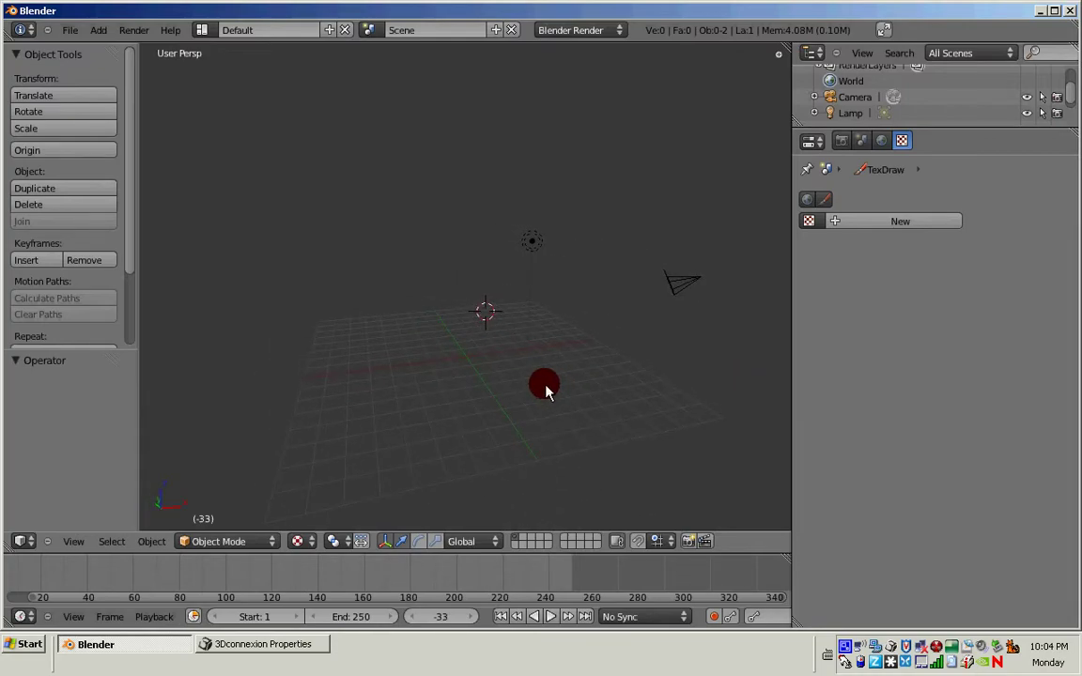
pyautogui.moveTo(547, 391); pyautogui.dragTo(614, 391, button='middle')
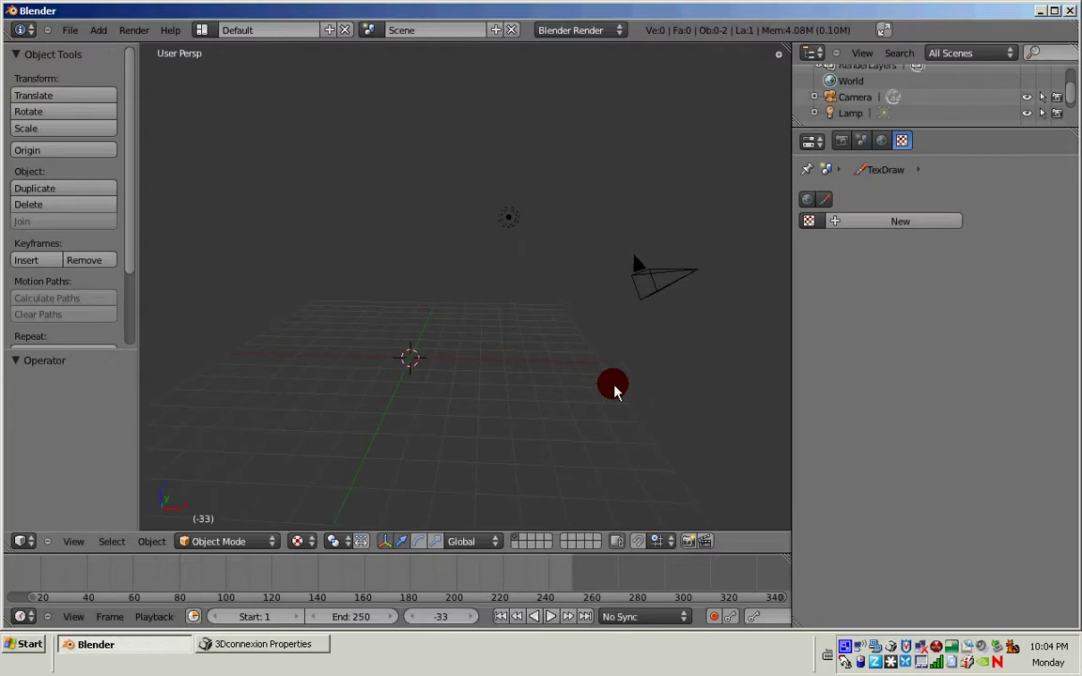
pyautogui.moveTo(614, 391); pyautogui.dragTo(213, 391, button='middle')
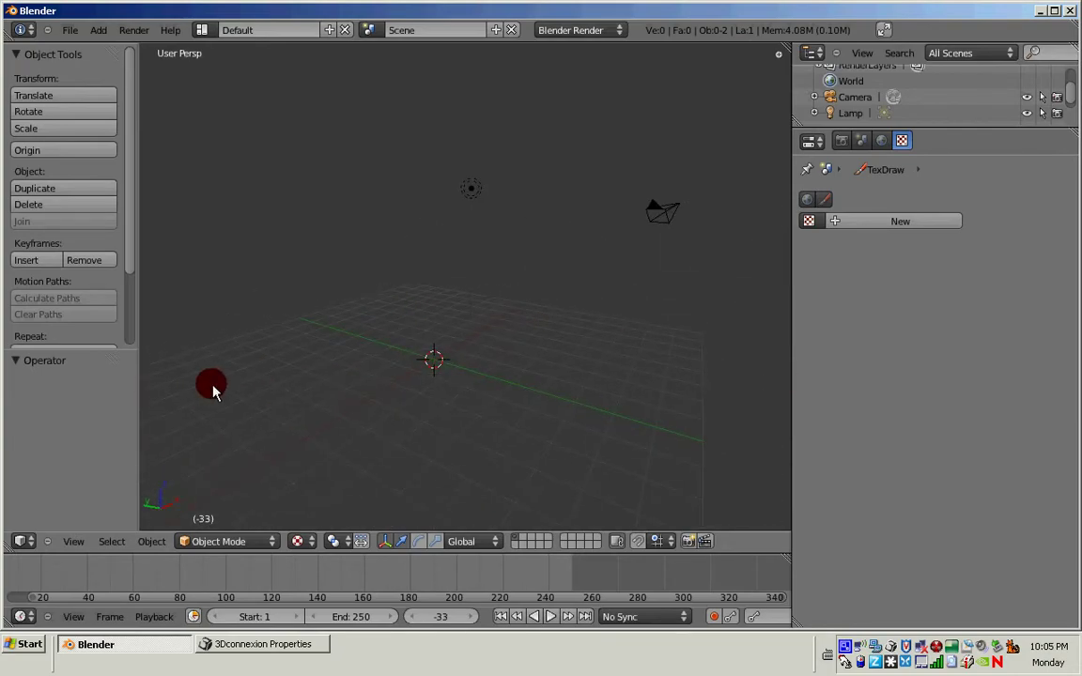
# Step: Add a mesh cube at the origin and show it in Edit Mode with Solid viewport shading
pyautogui.hotkey('shift', 'a')
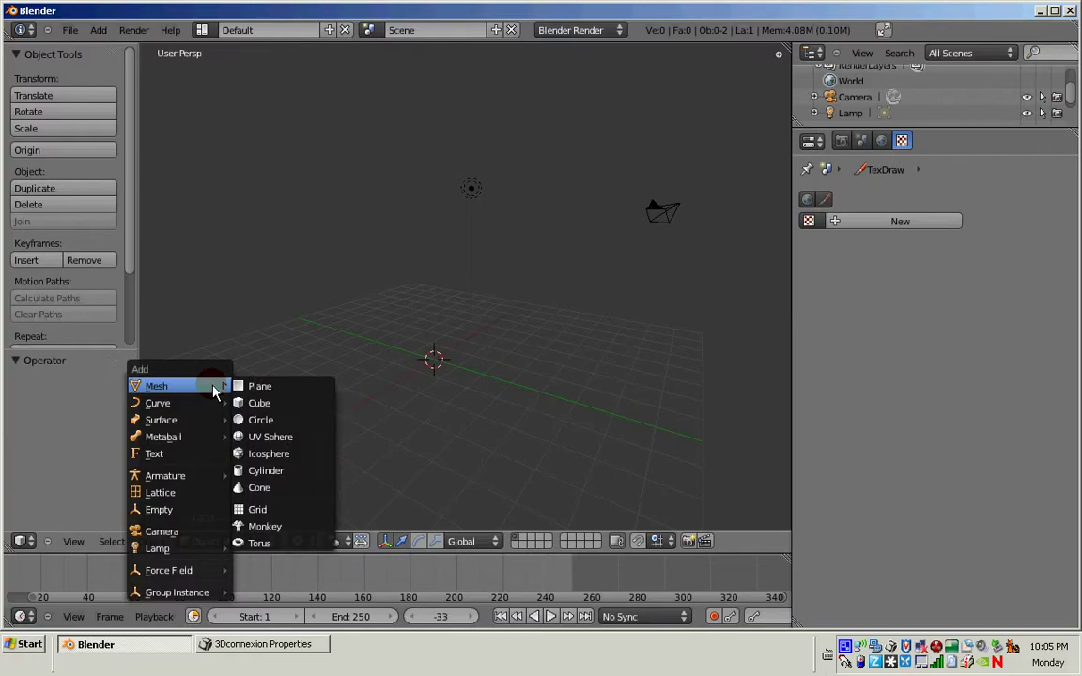
pyautogui.click(251, 404)
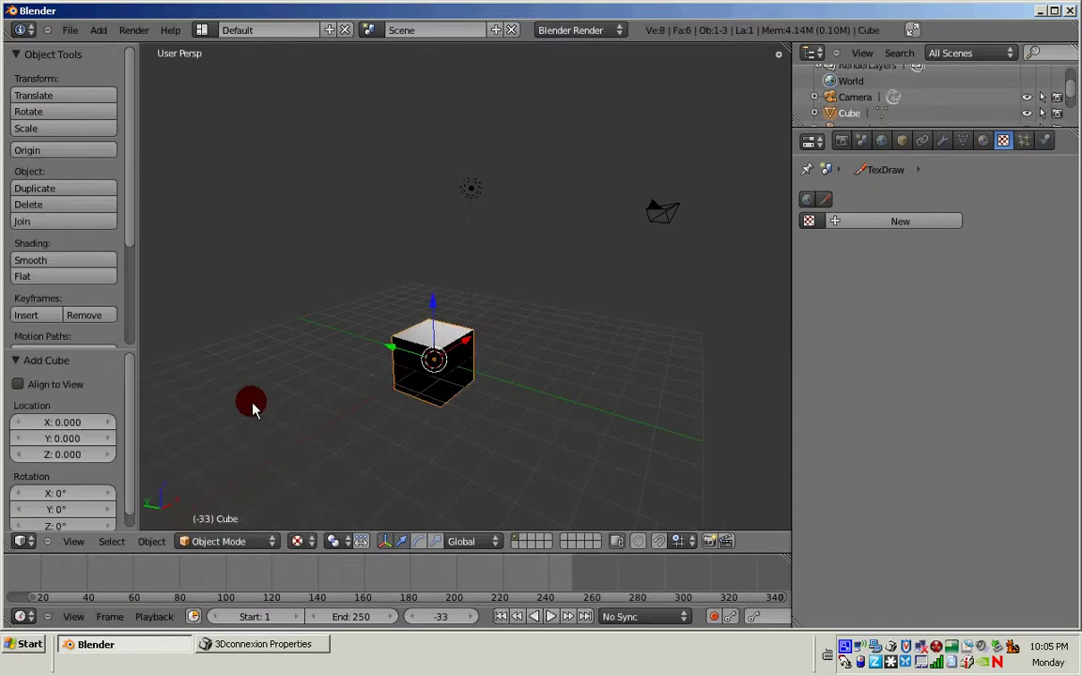
pyautogui.press('Tab')
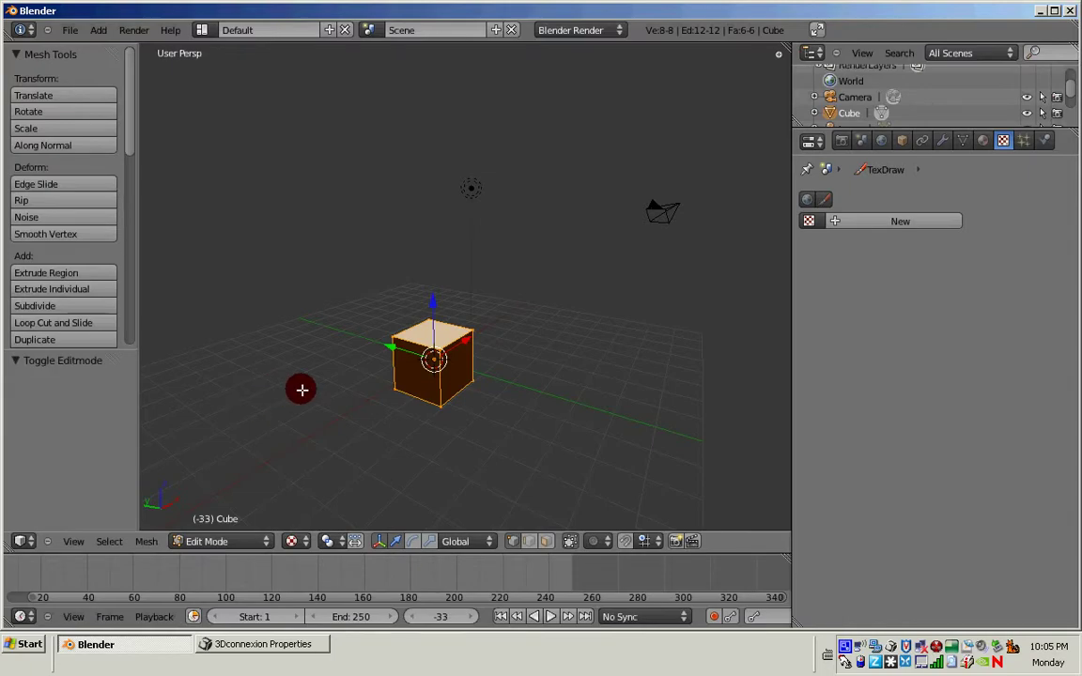
pyautogui.click(291, 543)
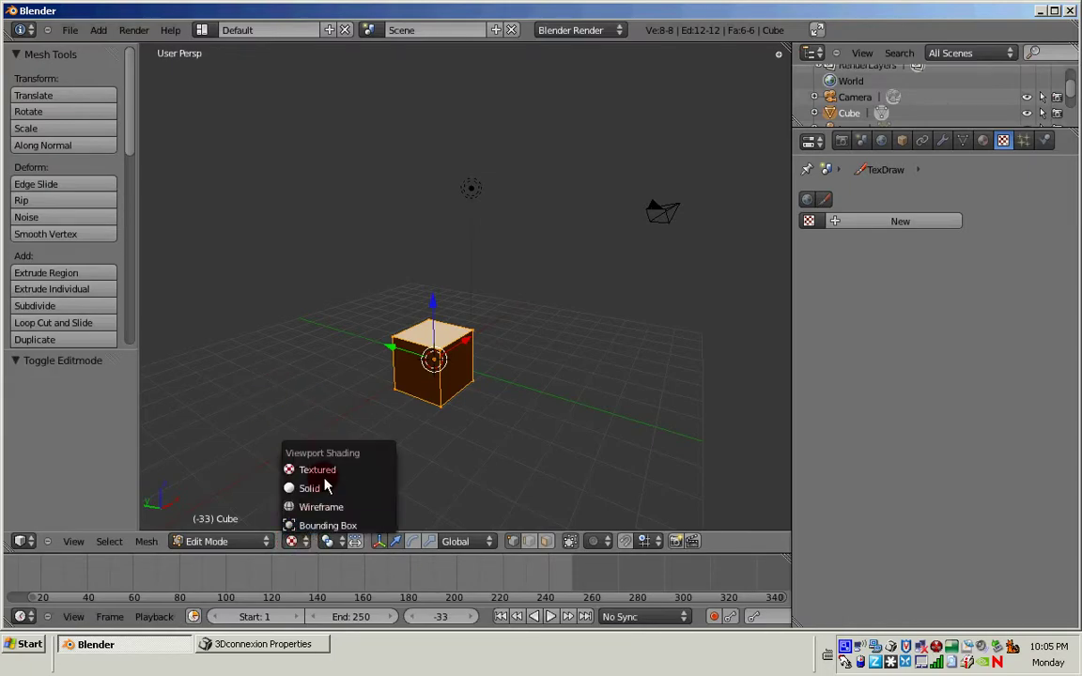
pyautogui.click(311, 484)
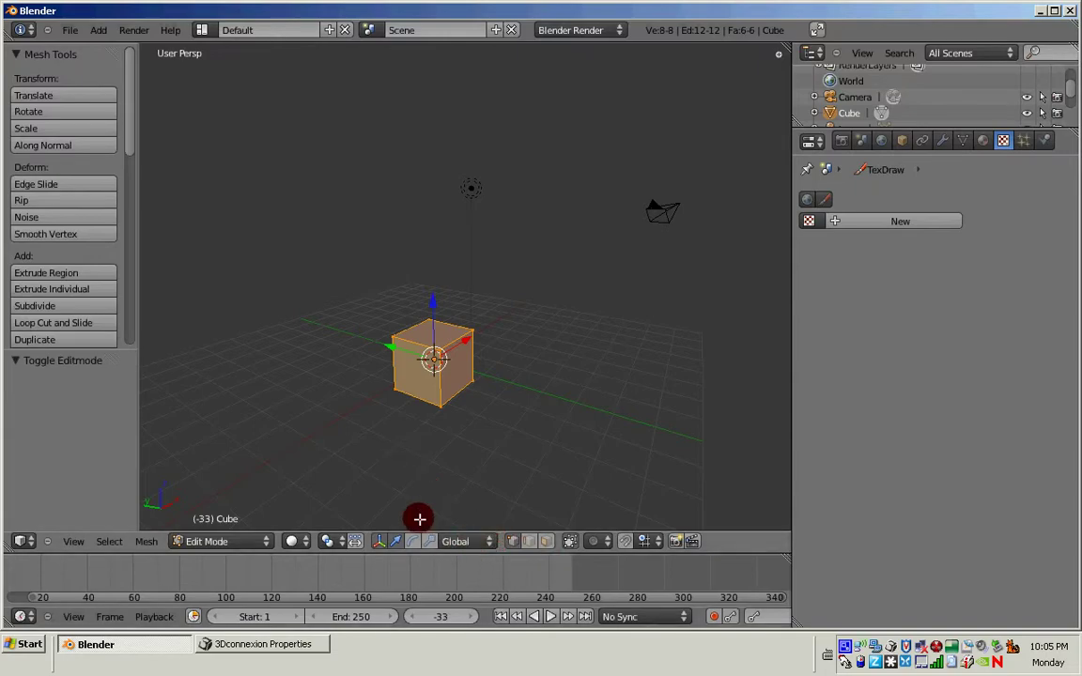
# Step: Subdivide all of the cube's edges twice with one cut each time
pyautogui.hotkey('ctrl', 'e')
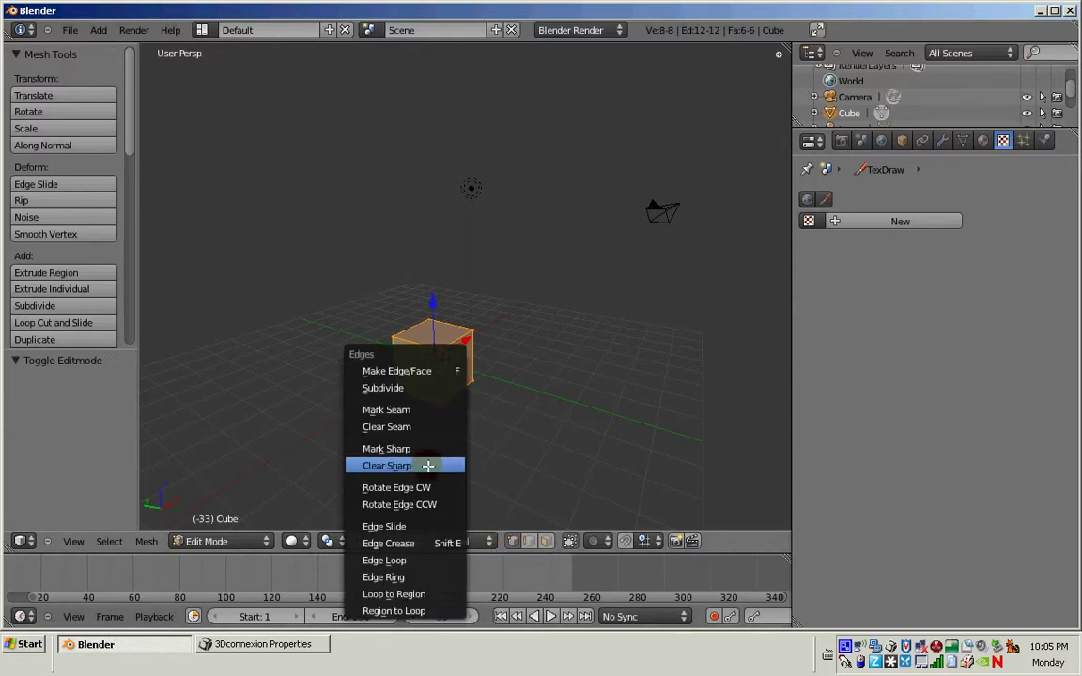
pyautogui.click(410, 389)
pyautogui.hotkey('ctrl', 'e')
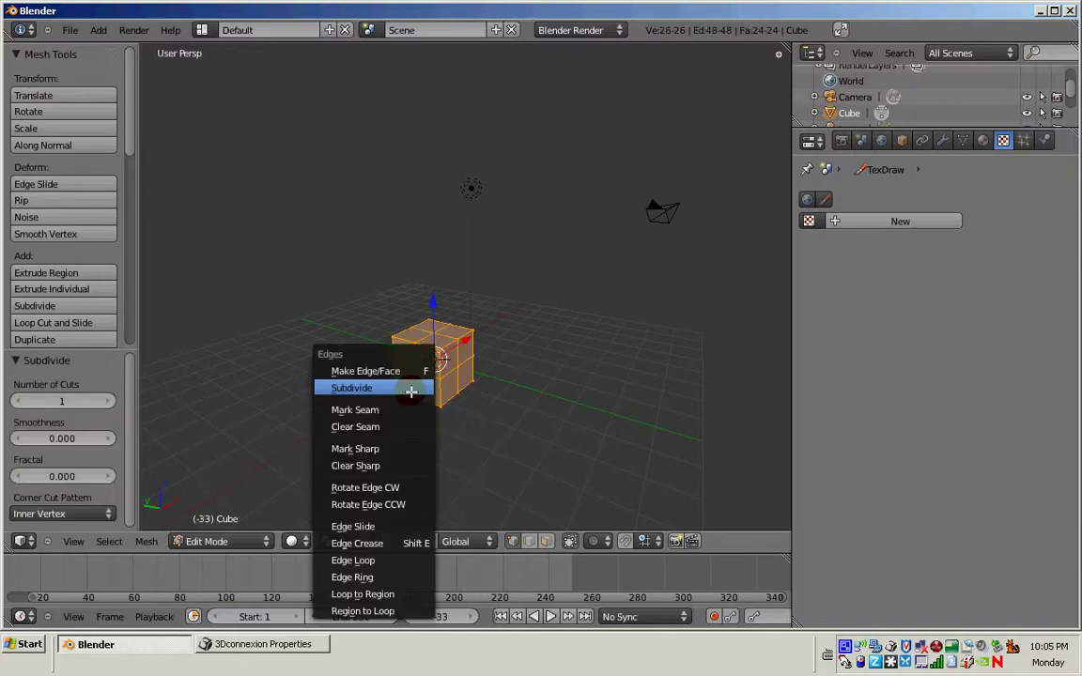
pyautogui.click(402, 391)
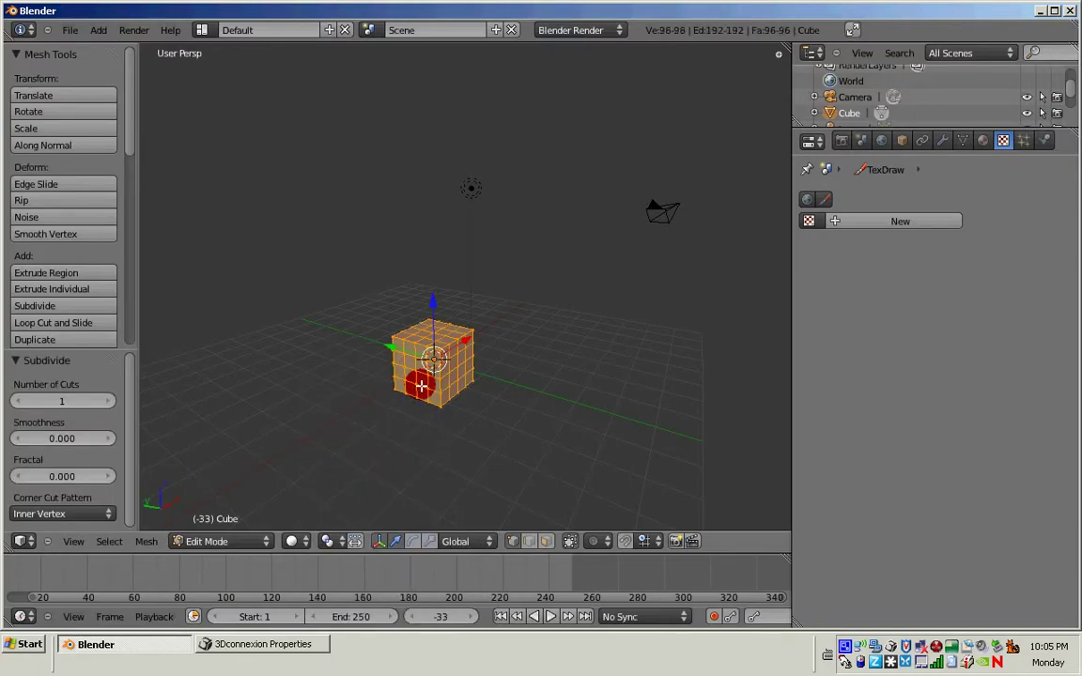
# Step: Deselect the cube's geometry and switch the mesh selection mode to faces
pyautogui.moveTo(422, 387); pyautogui.dragTo(428, 217, button='middle')
pyautogui.scroll(2, 423, 399)
pyautogui.scroll(1, 422, 399)
pyautogui.scroll(1, 415, 330)
pyautogui.press('a')
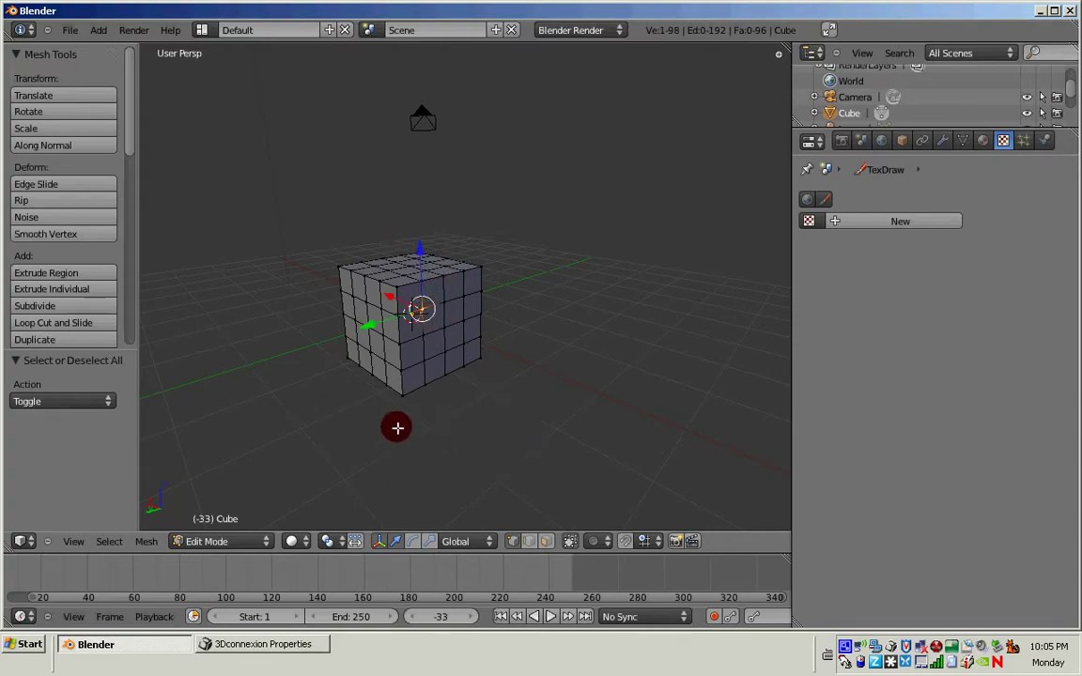
pyautogui.hotkey('ctrl', 'Tab')
pyautogui.click(377, 461)
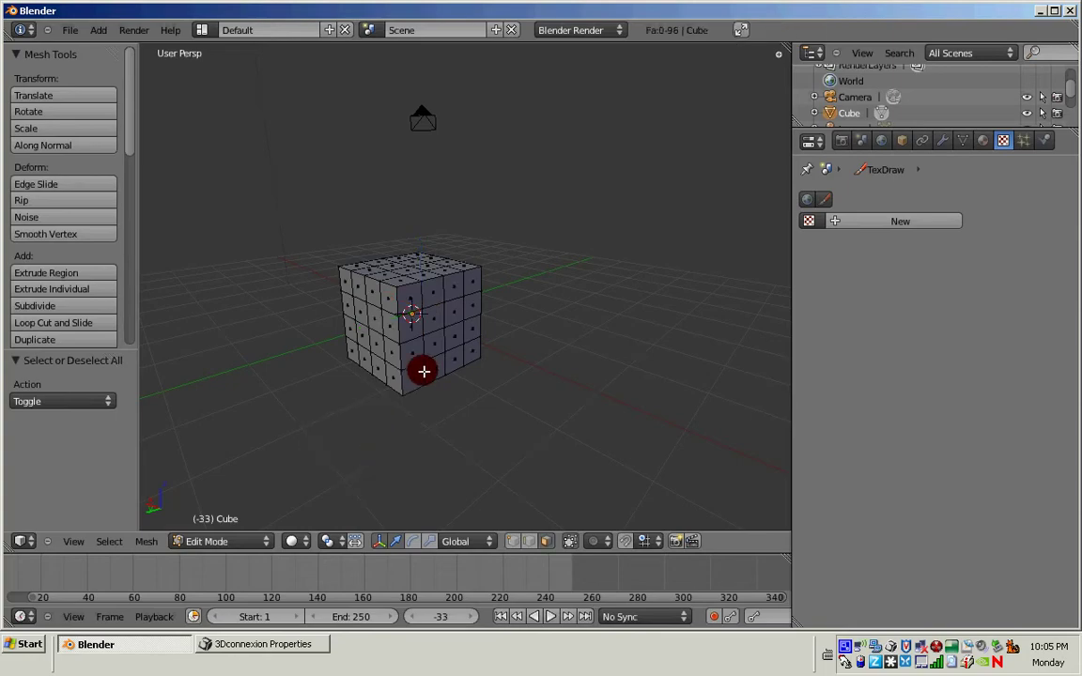
# Step: Scale the four centre faces on each of two opposite vertical sides together to about 0.303, pulling them into the cube
pyautogui.keyDown('shift'); pyautogui.rightClick(452, 316); pyautogui.keyUp('shift')
pyautogui.keyDown('shift'); pyautogui.rightClick(436, 341); pyautogui.keyUp('shift')
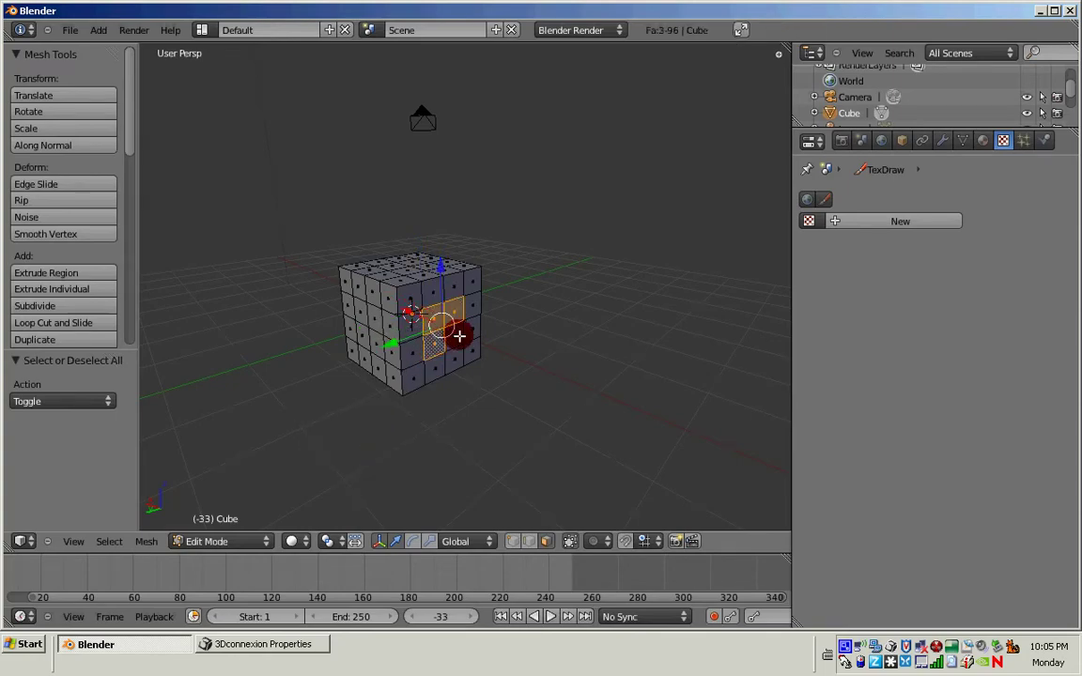
pyautogui.moveTo(455, 355); pyautogui.dragTo(593, 374, button='middle')
pyautogui.keyDown('shift'); pyautogui.rightClick(441, 365); pyautogui.keyUp('shift')
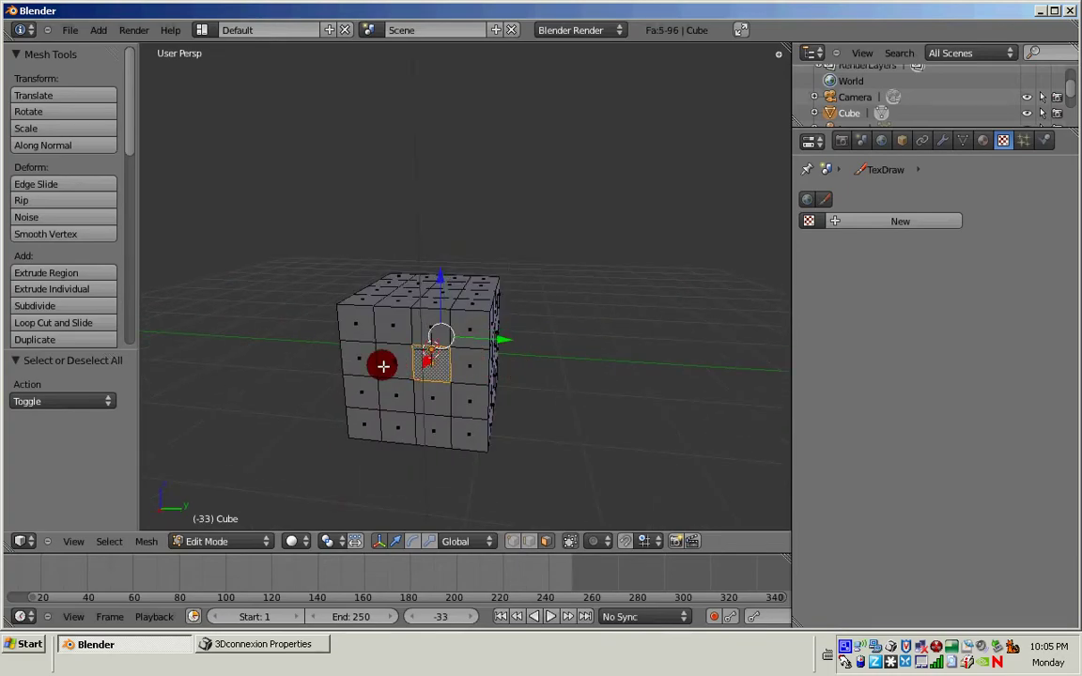
pyautogui.keyDown('shift'); pyautogui.rightClick(381, 364); pyautogui.keyUp('shift')
pyautogui.keyDown('shift'); pyautogui.rightClick(393, 379); pyautogui.keyUp('shift')
pyautogui.keyDown('shift'); pyautogui.rightClick(427, 392); pyautogui.keyUp('shift')
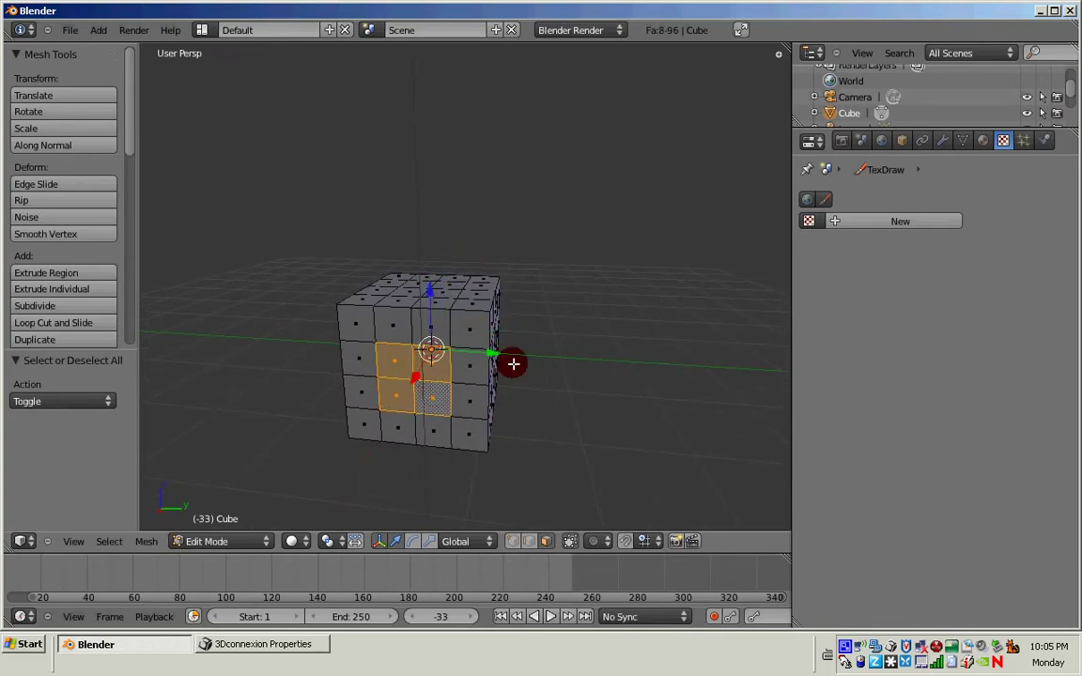
pyautogui.moveTo(504, 361); pyautogui.dragTo(423, 361, button='middle')
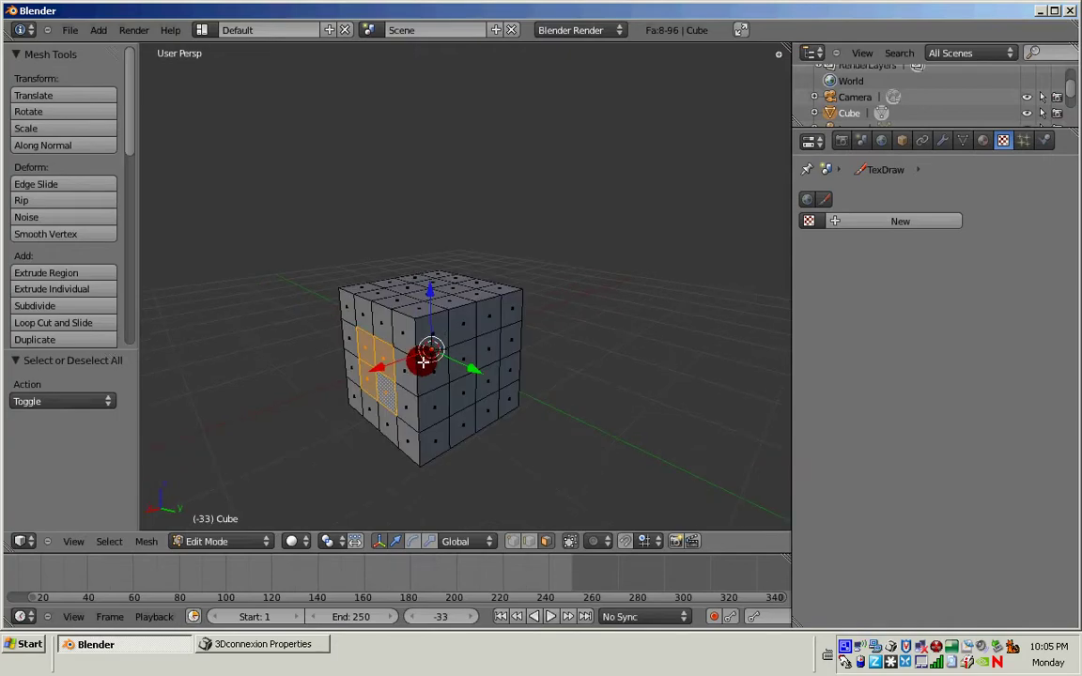
pyautogui.press('s')
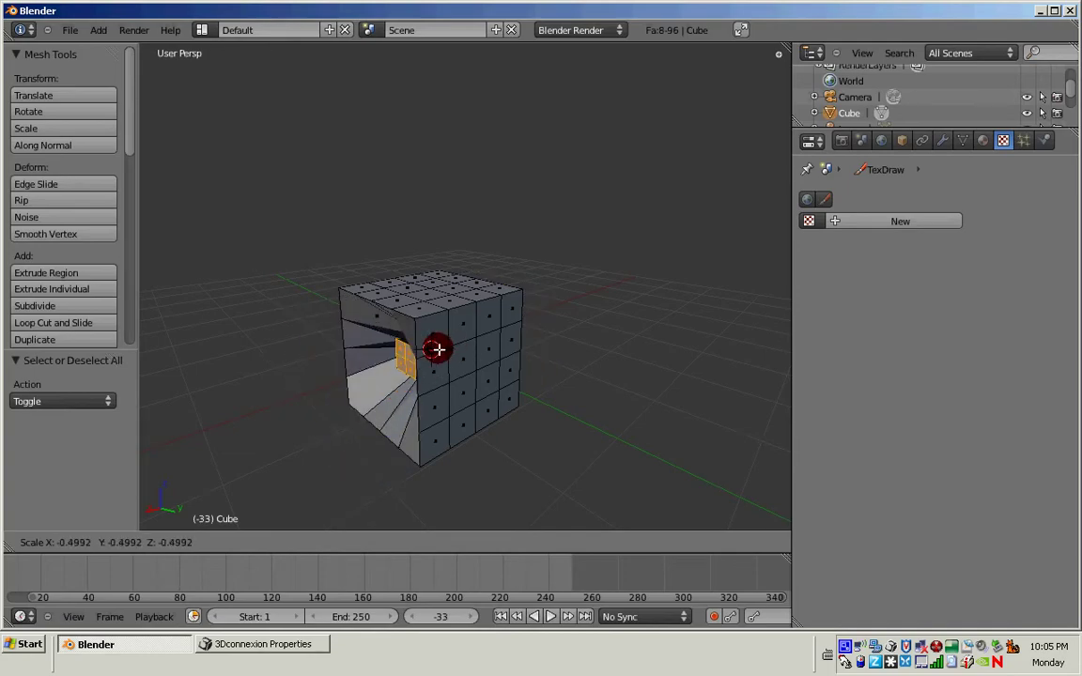
pyautogui.press('Escape')
pyautogui.moveTo(437, 349); pyautogui.dragTo(409, 377, button='middle')
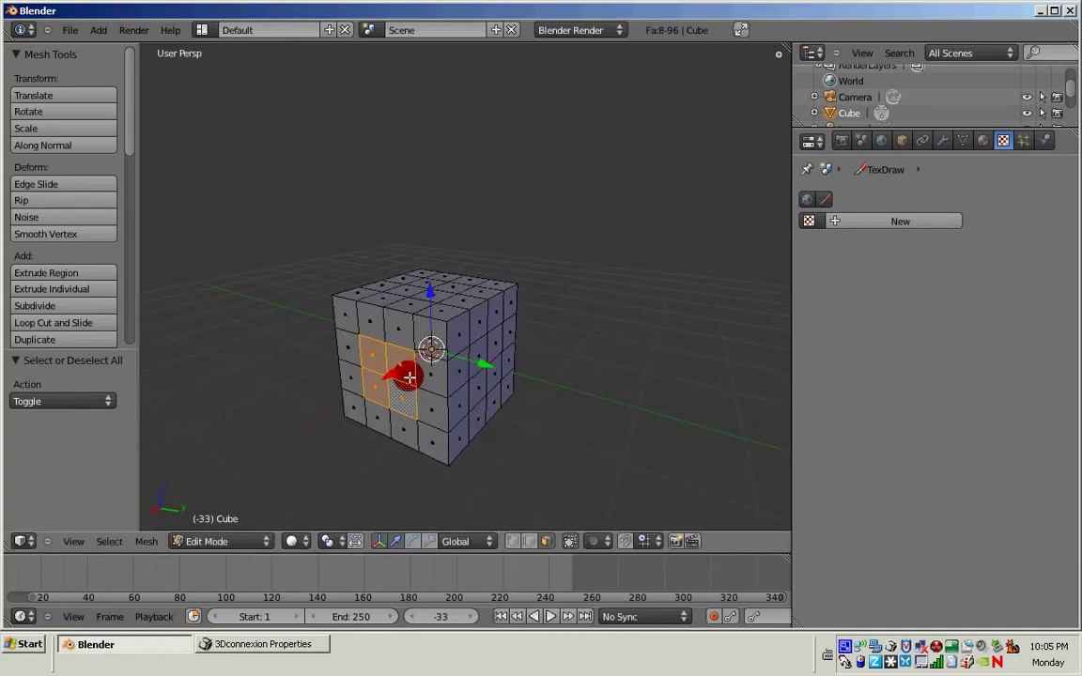
pyautogui.press('s')
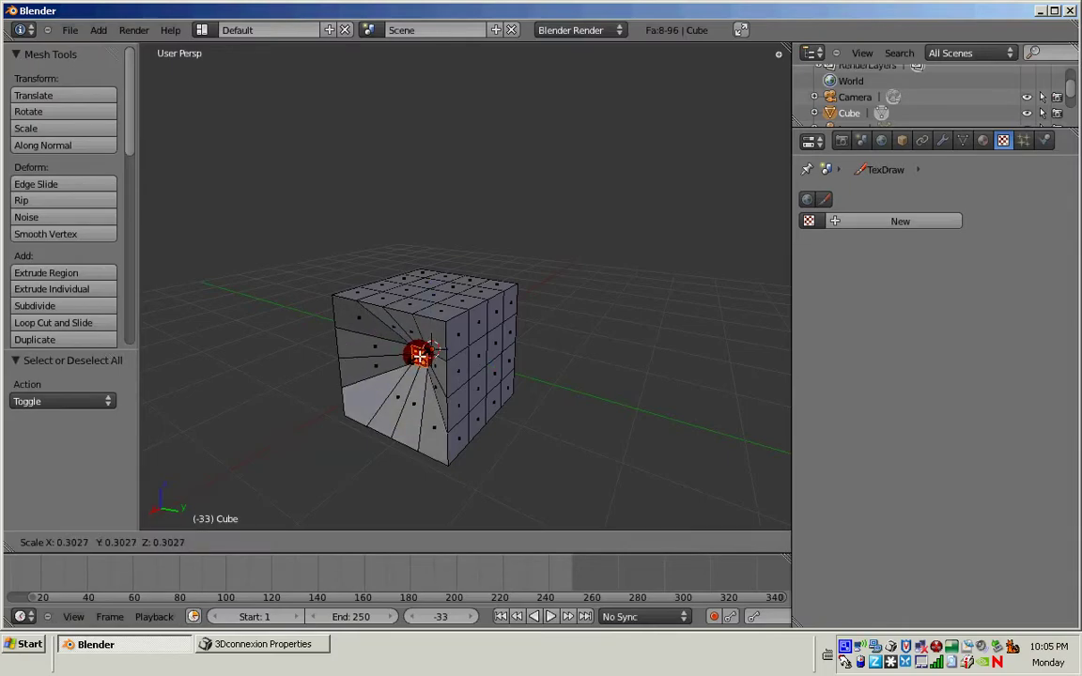
pyautogui.click(418, 354)
# Step: Scale the four centre faces on each of the two remaining opposite vertical sides together to about 0.327, pulling them into the cube
pyautogui.moveTo(418, 354); pyautogui.dragTo(309, 354, button='middle')
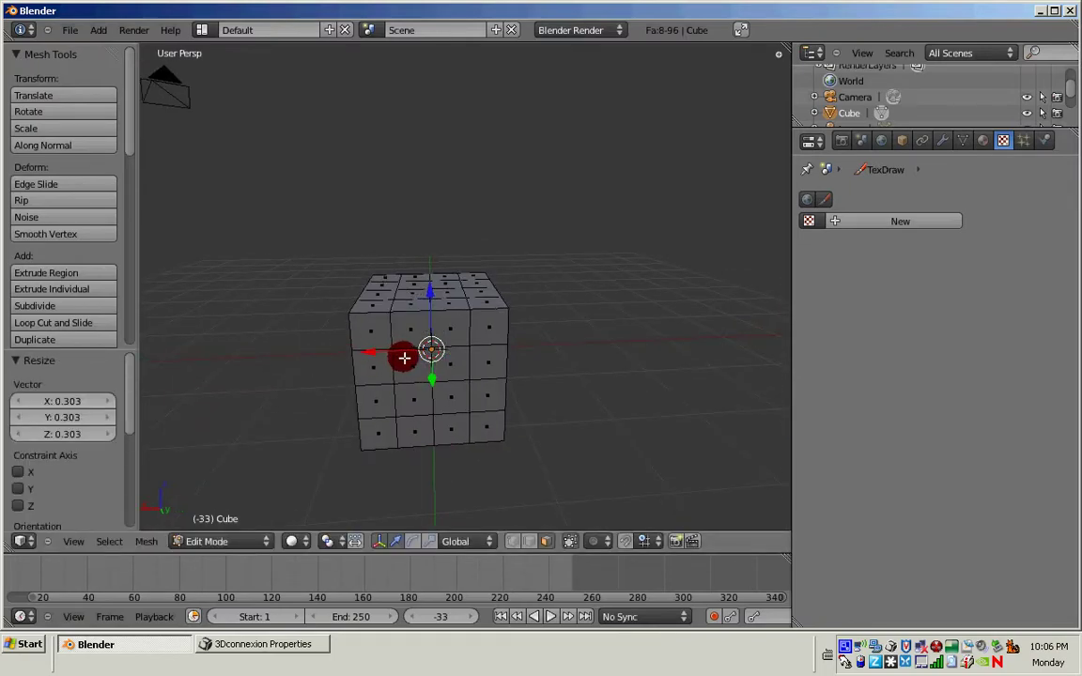
pyautogui.press('a')
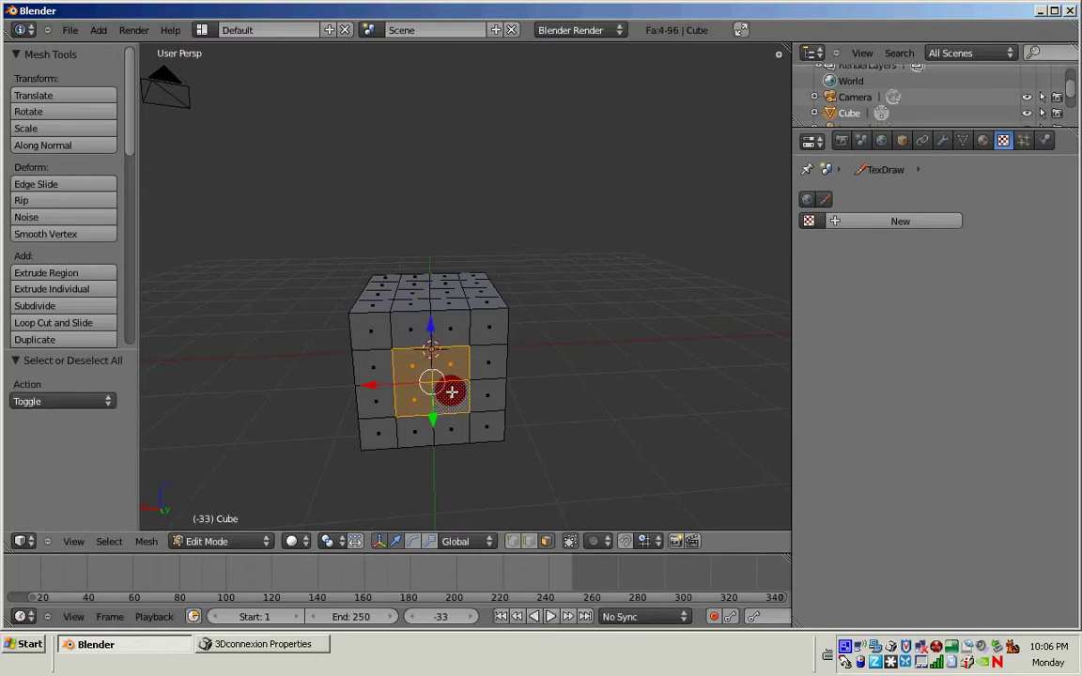
pyautogui.moveTo(452, 391); pyautogui.dragTo(225, 286, button='middle')
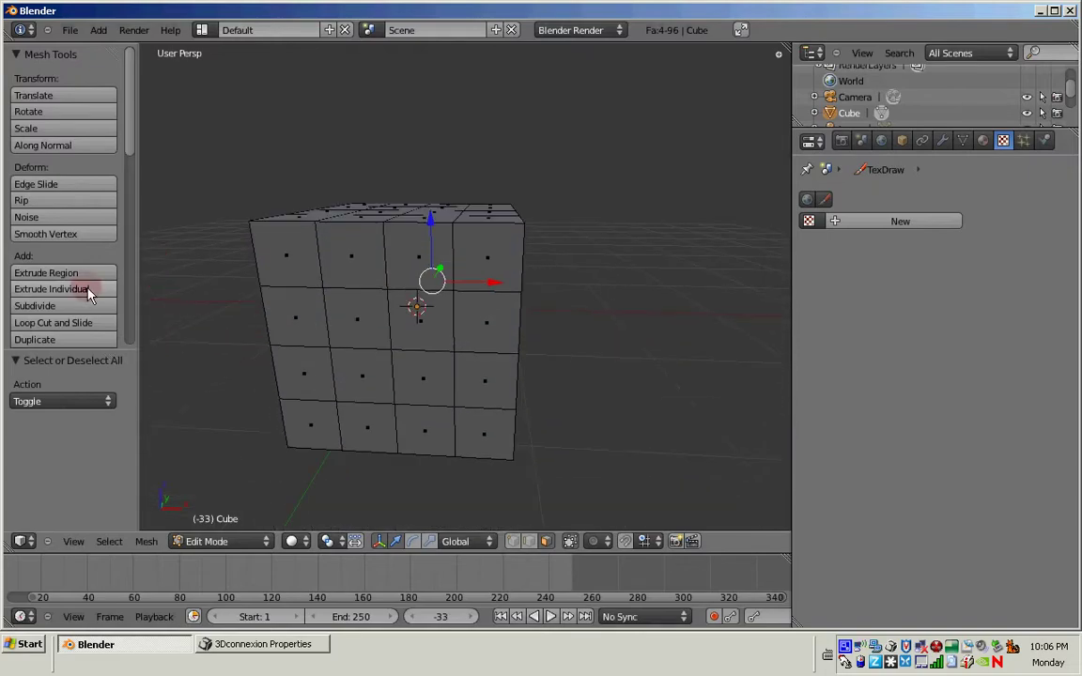
pyautogui.click(349, 327)
pyautogui.keyDown('shift'); pyautogui.click(410, 336); pyautogui.keyUp('shift')
pyautogui.keyDown('shift'); pyautogui.click(413, 375); pyautogui.keyUp('shift')
pyautogui.keyDown('shift'); pyautogui.click(366, 376); pyautogui.keyUp('shift')
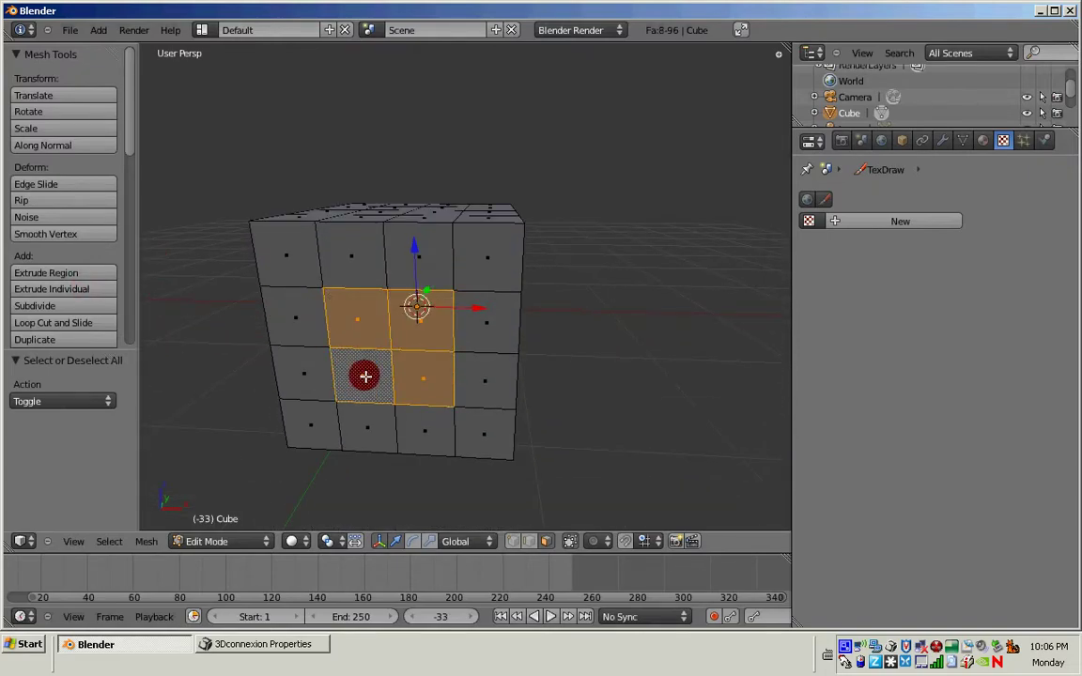
pyautogui.moveTo(365, 377); pyautogui.dragTo(313, 377, button='middle')
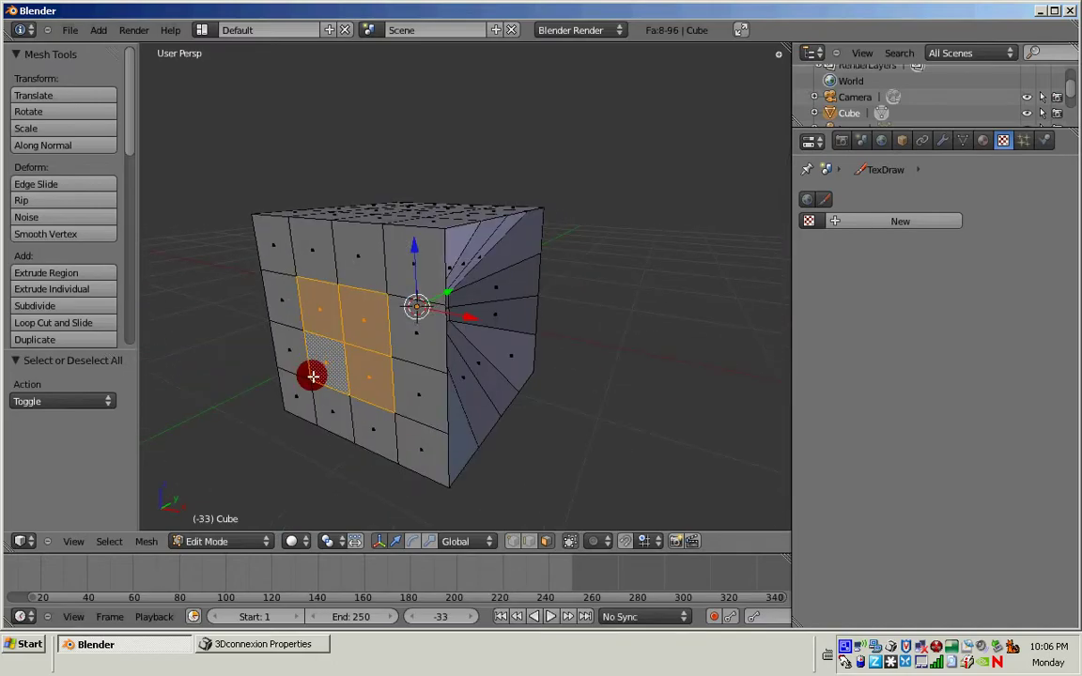
pyautogui.press('s')
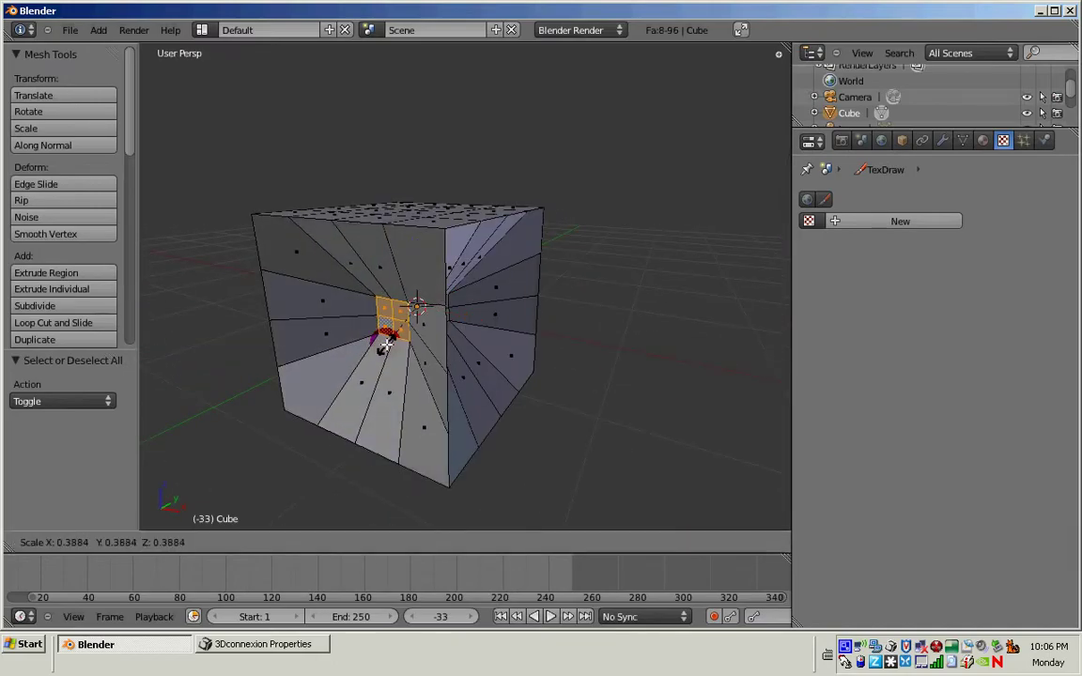
pyautogui.click(392, 343)
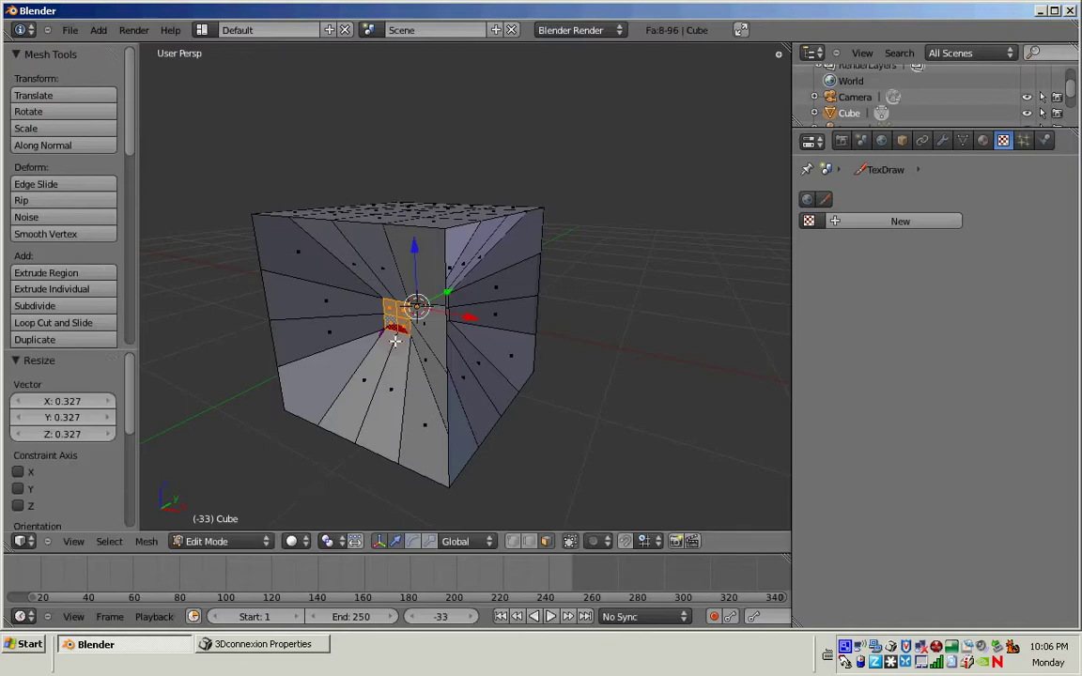
# Step: Scale the four centre faces on both the top and bottom sides of the cube together to about 0.295, pulling them inward
pyautogui.moveTo(392, 343); pyautogui.dragTo(363, 278, button='middle')
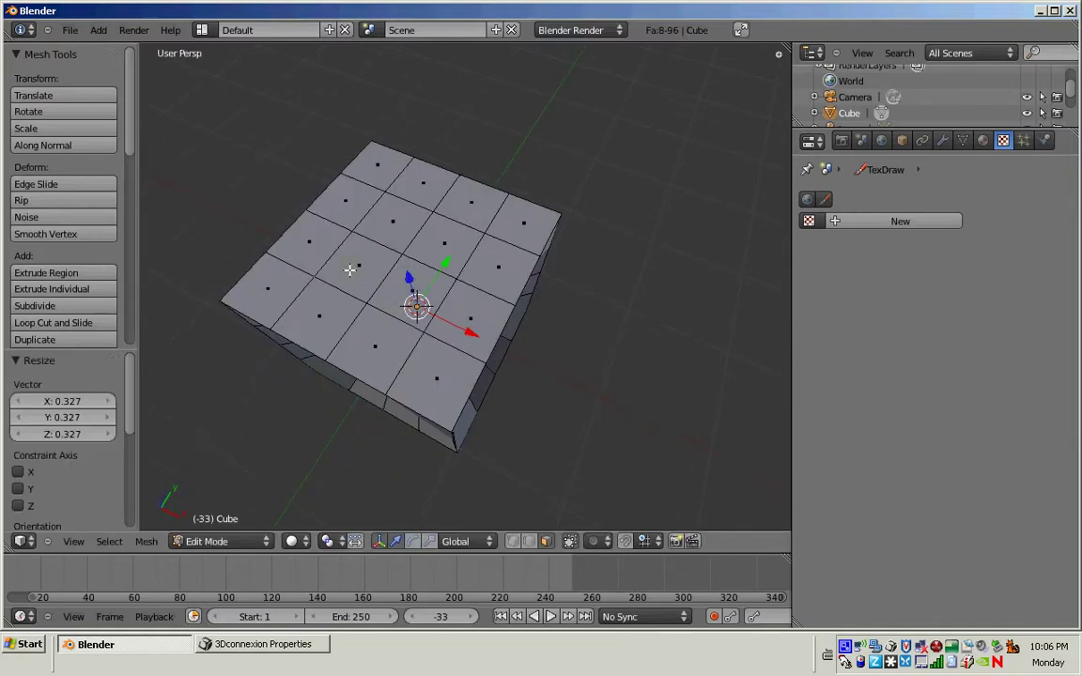
pyautogui.press('a')
pyautogui.rightClick(350, 267)
pyautogui.keyDown('shift'); pyautogui.rightClick(393, 214); pyautogui.keyUp('shift')
pyautogui.keyDown('shift'); pyautogui.rightClick(439, 247); pyautogui.keyUp('shift')
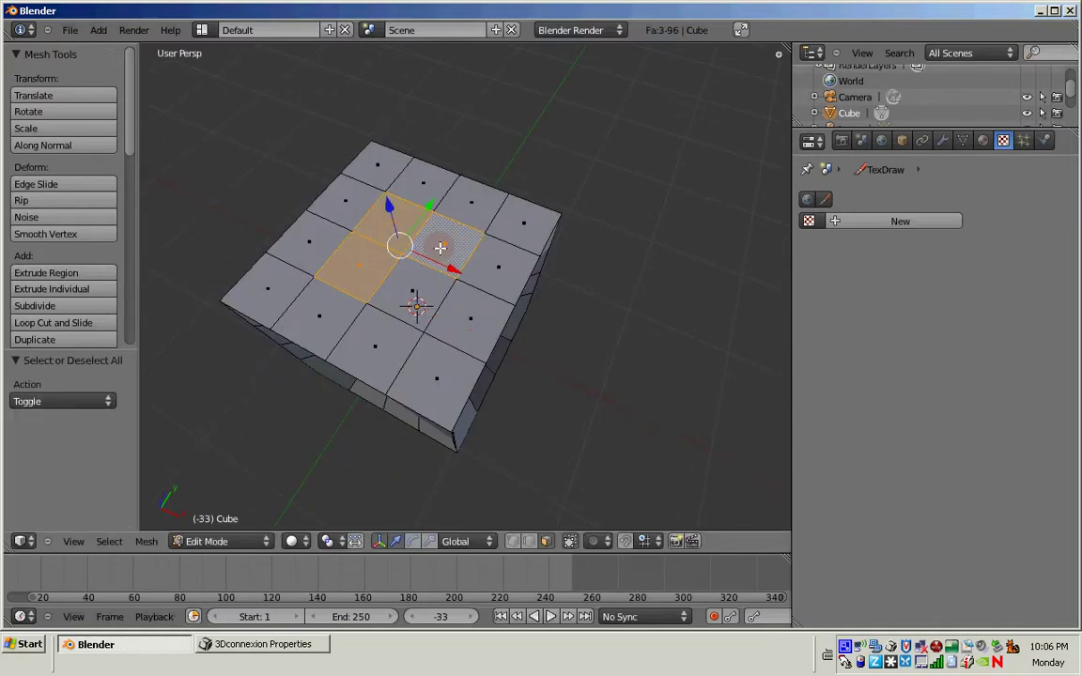
pyautogui.keyDown('shift'); pyautogui.rightClick(408, 283); pyautogui.keyUp('shift')
pyautogui.moveTo(409, 283); pyautogui.dragTo(403, 501, button='middle')
pyautogui.scroll(-3, 403, 500)
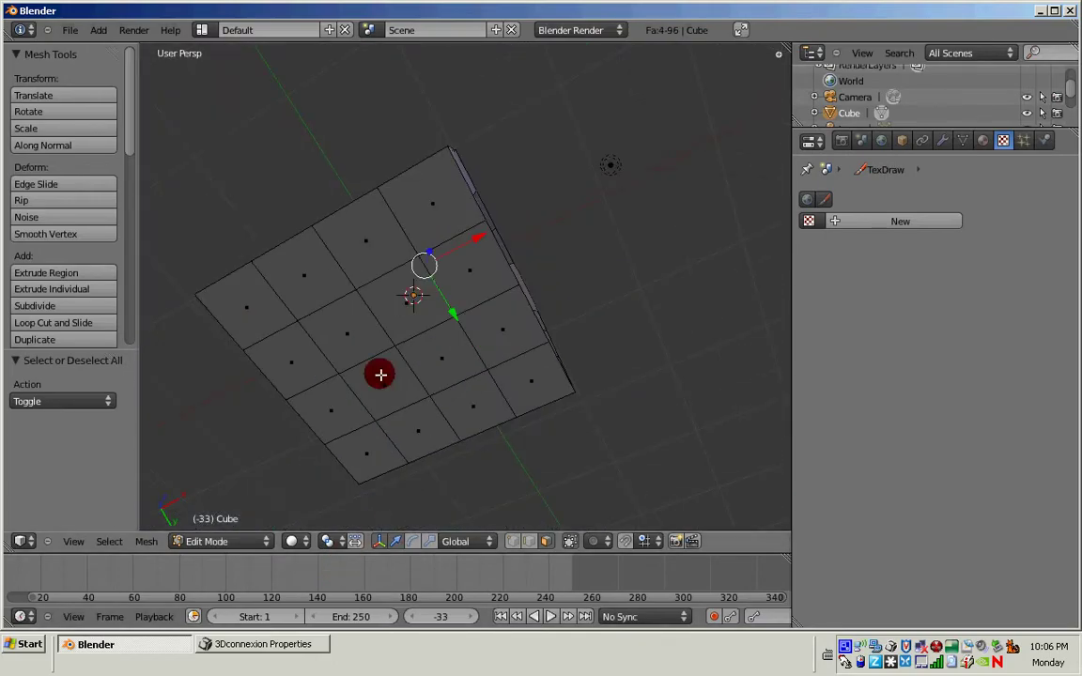
pyautogui.keyDown('shift'); pyautogui.rightClick(359, 343); pyautogui.keyUp('shift')
pyautogui.keyDown('shift'); pyautogui.rightClick(387, 317); pyautogui.keyUp('shift')
pyautogui.keyDown('shift'); pyautogui.rightClick(453, 386); pyautogui.keyUp('shift')
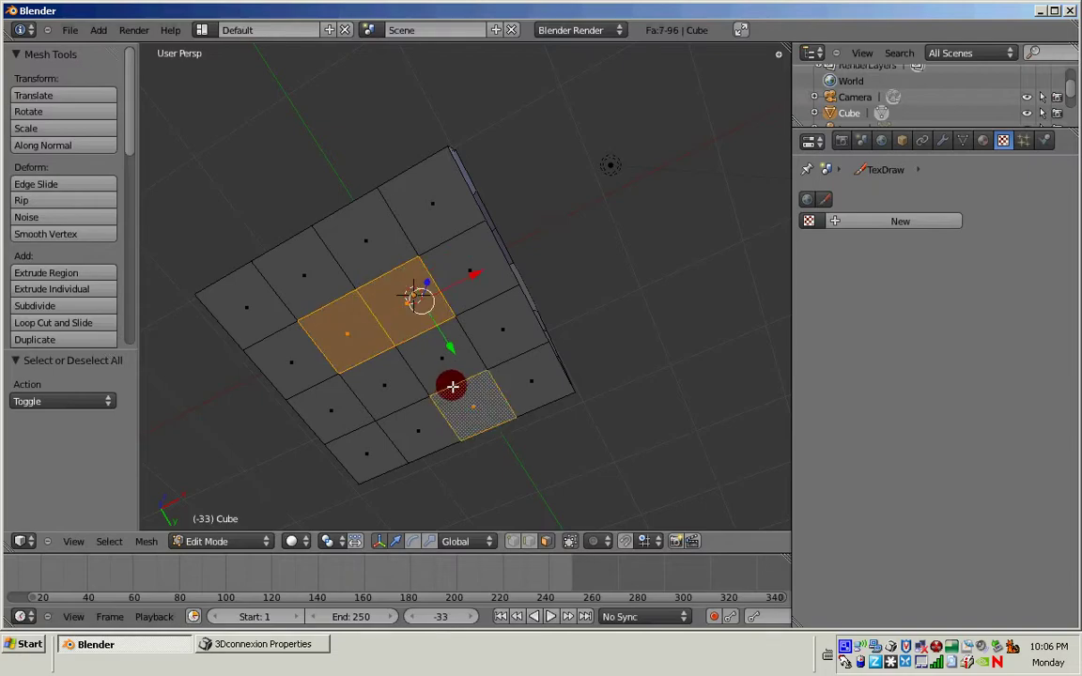
pyautogui.keyDown('shift'); pyautogui.rightClick(444, 392); pyautogui.keyUp('shift')
pyautogui.keyDown('shift'); pyautogui.rightClick(439, 375); pyautogui.keyUp('shift')
pyautogui.keyDown('shift'); pyautogui.rightClick(401, 383); pyautogui.keyUp('shift')
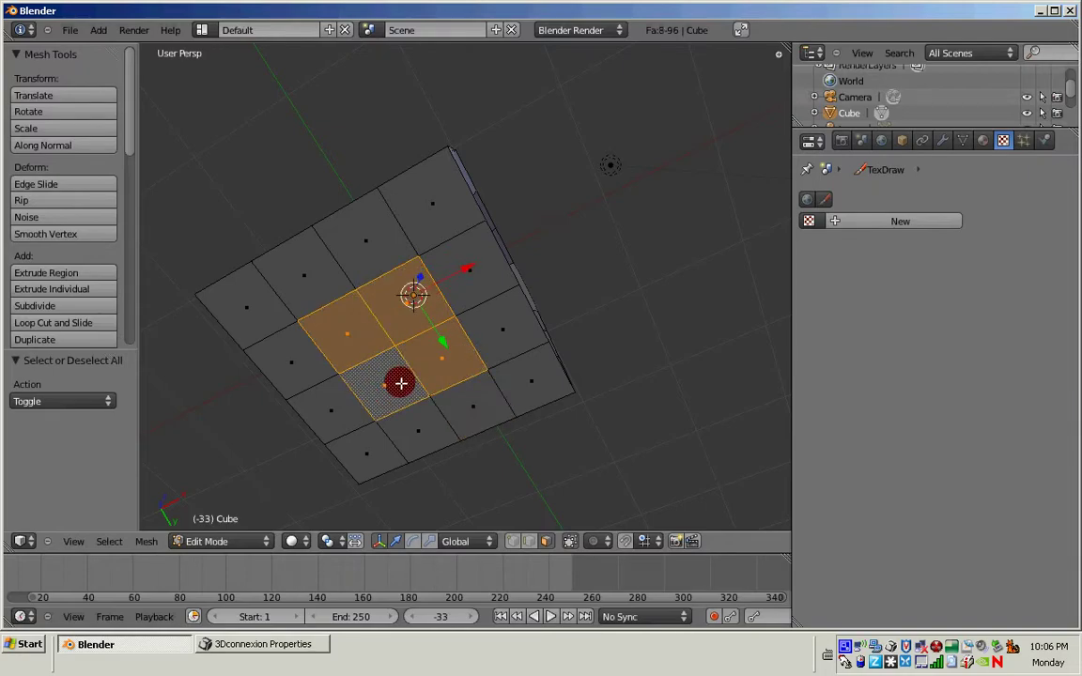
pyautogui.press('s')
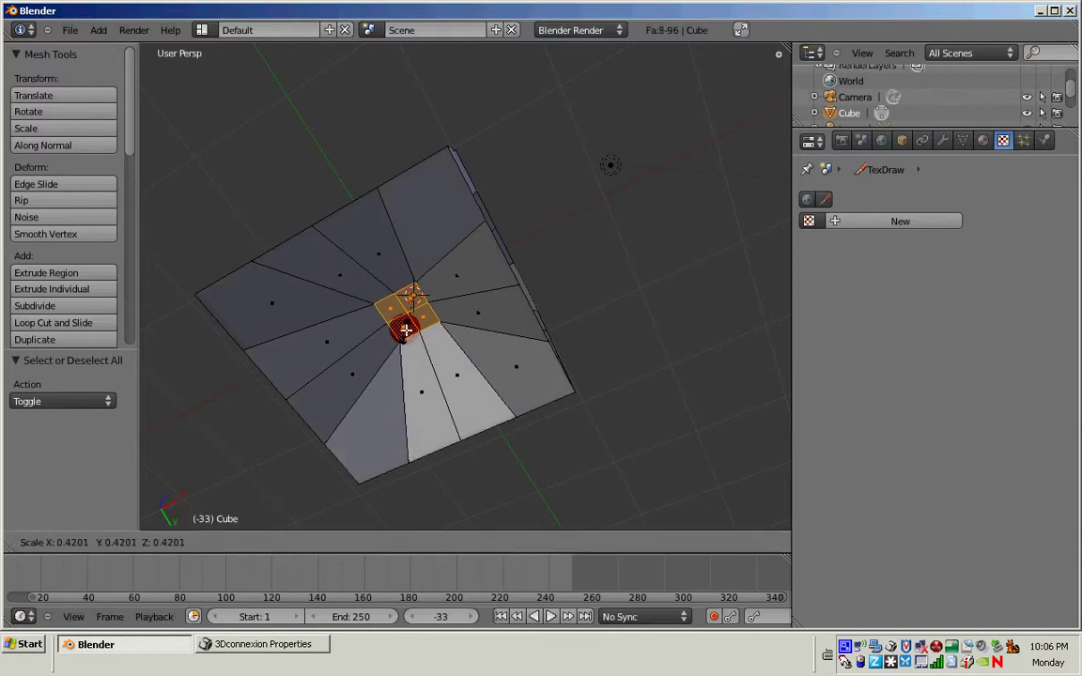
pyautogui.click(406, 320)
# Step: Extrude the four corner faces of the cube's negative Y side outward by about 0.723
pyautogui.moveTo(402, 318); pyautogui.dragTo(308, 230, button='middle')
pyautogui.rightClick(308, 230)
pyautogui.keyDown('shift'); pyautogui.rightClick(459, 208); pyautogui.keyUp('shift')
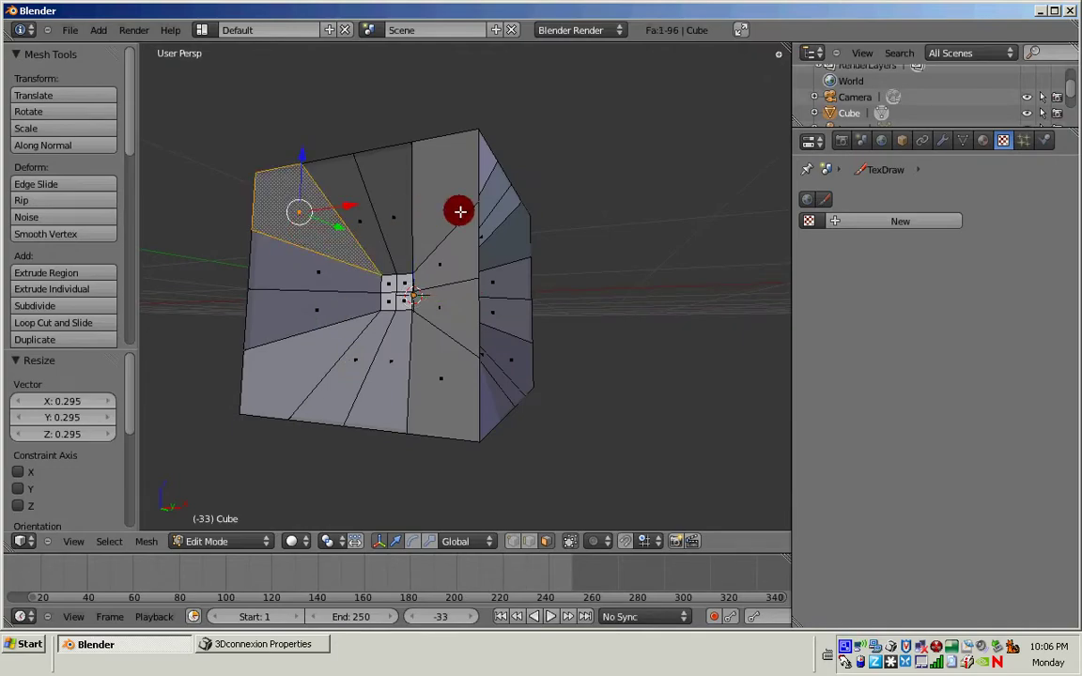
pyautogui.keyDown('shift'); pyautogui.rightClick(437, 347); pyautogui.keyUp('shift')
pyautogui.keyDown('shift'); pyautogui.rightClick(314, 333); pyautogui.keyUp('shift')
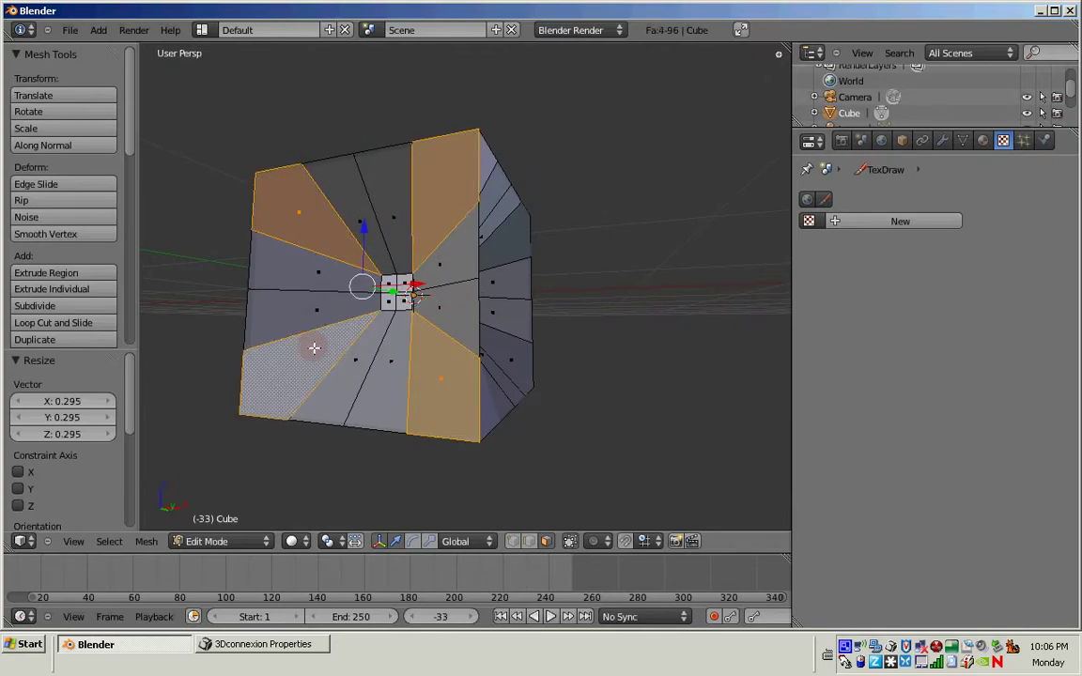
pyautogui.press('e')
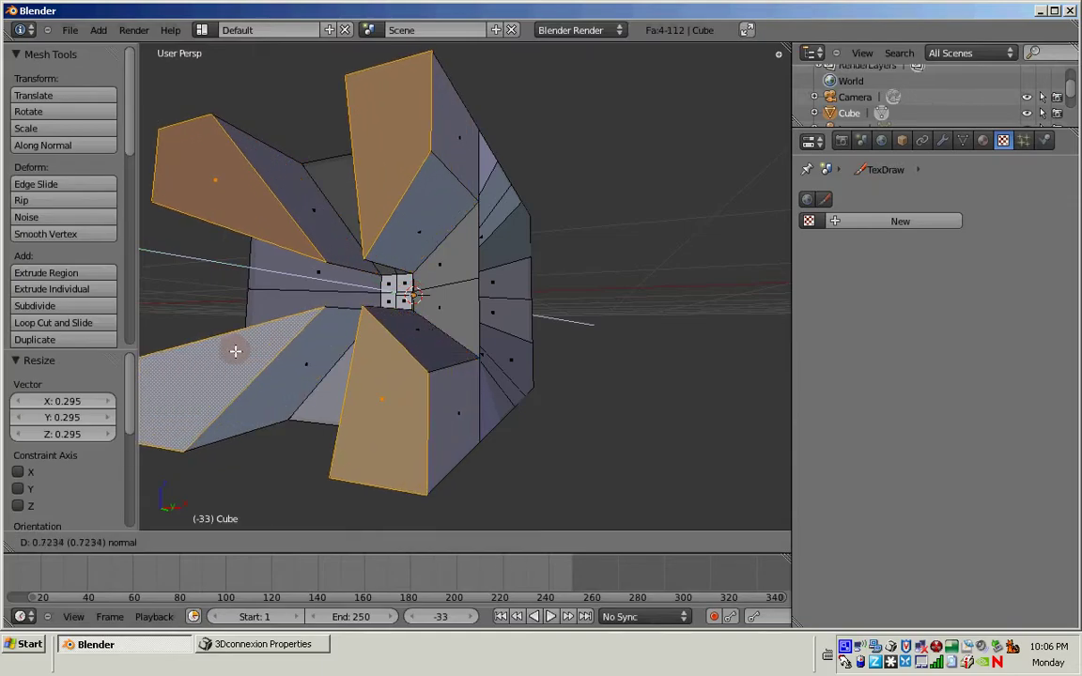
pyautogui.click(369, 334)
# Step: Extrude the four corner faces of the cube's positive X side outward by about 0.779
pyautogui.moveTo(369, 334); pyautogui.dragTo(313, 415, button='middle')
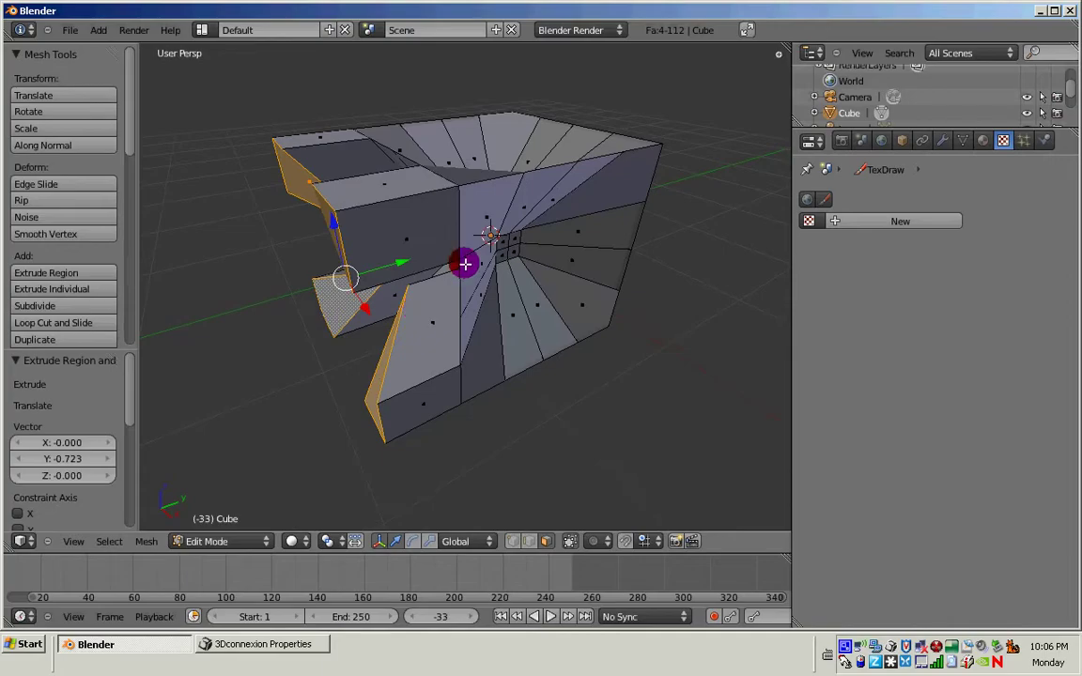
pyautogui.rightClick(511, 235)
pyautogui.keyDown('shift'); pyautogui.rightClick(604, 203); pyautogui.keyUp('shift')
pyautogui.keyDown('shift'); pyautogui.rightClick(580, 313); pyautogui.keyUp('shift')
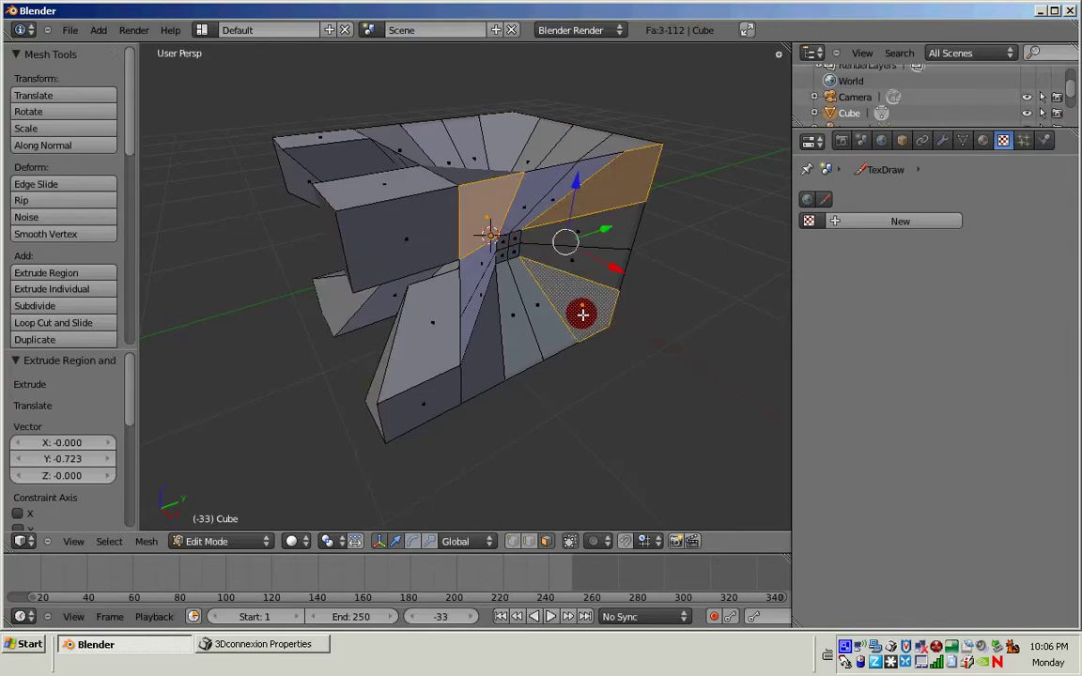
pyautogui.keyDown('shift'); pyautogui.rightClick(492, 325); pyautogui.keyUp('shift')
pyautogui.press('e')
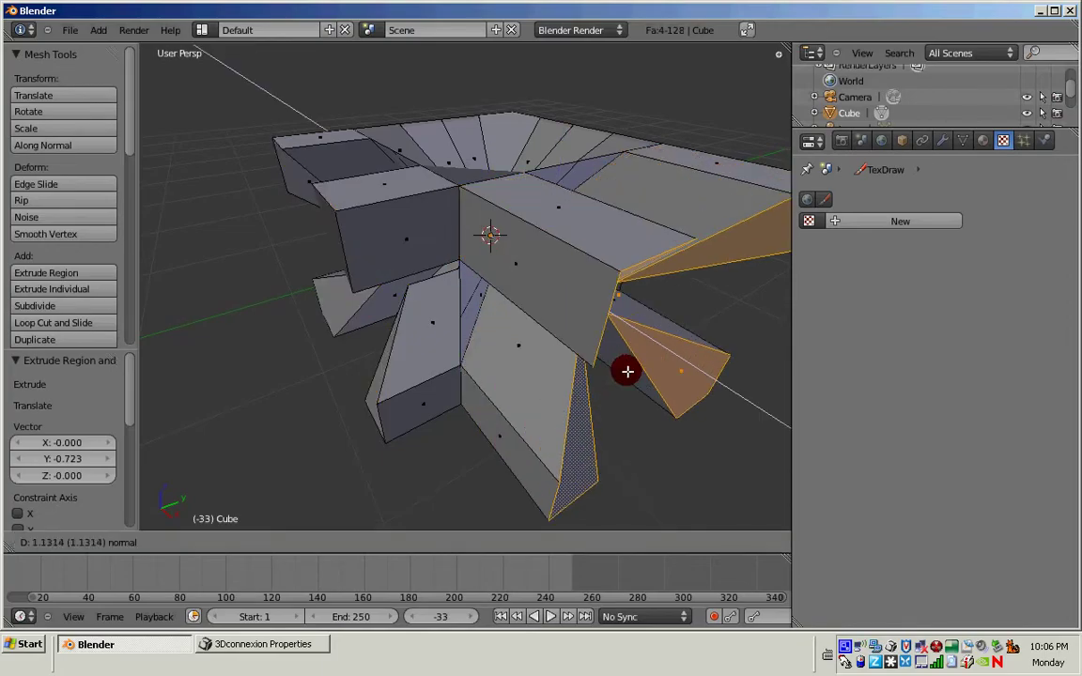
pyautogui.click(573, 358)
# Step: Extrude the four corner faces of the cube's negative X side outward by about 0.706
pyautogui.moveTo(490, 278); pyautogui.dragTo(498, 407, button='middle')
pyautogui.moveTo(519, 353); pyautogui.dragTo(514, 493, button='middle')
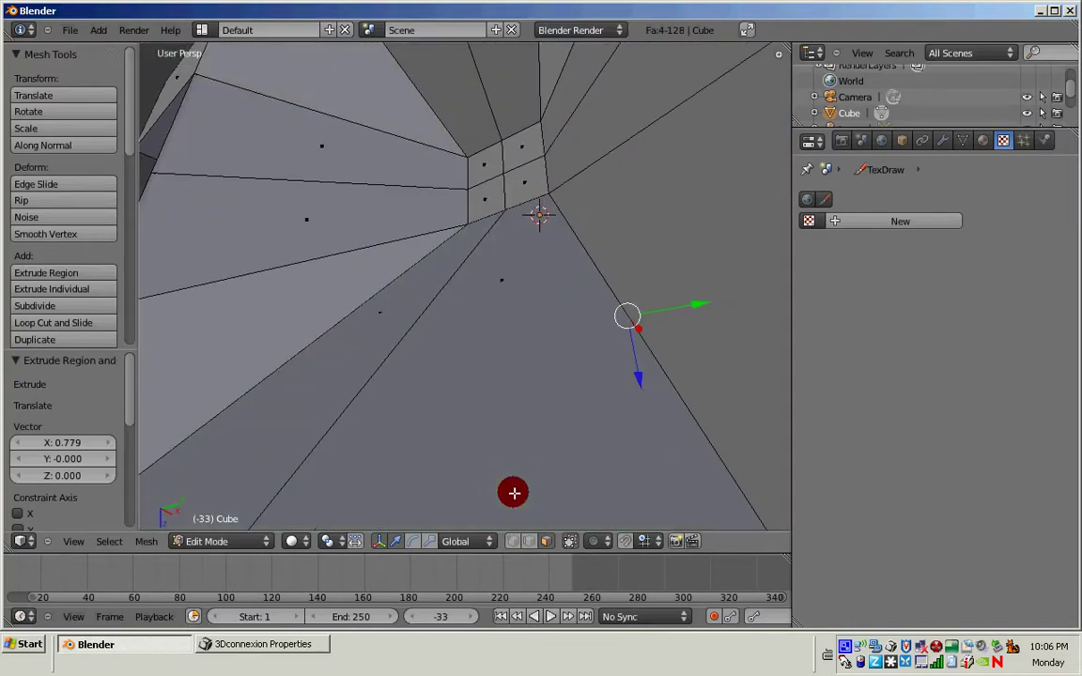
pyautogui.scroll(-4, 514, 493)
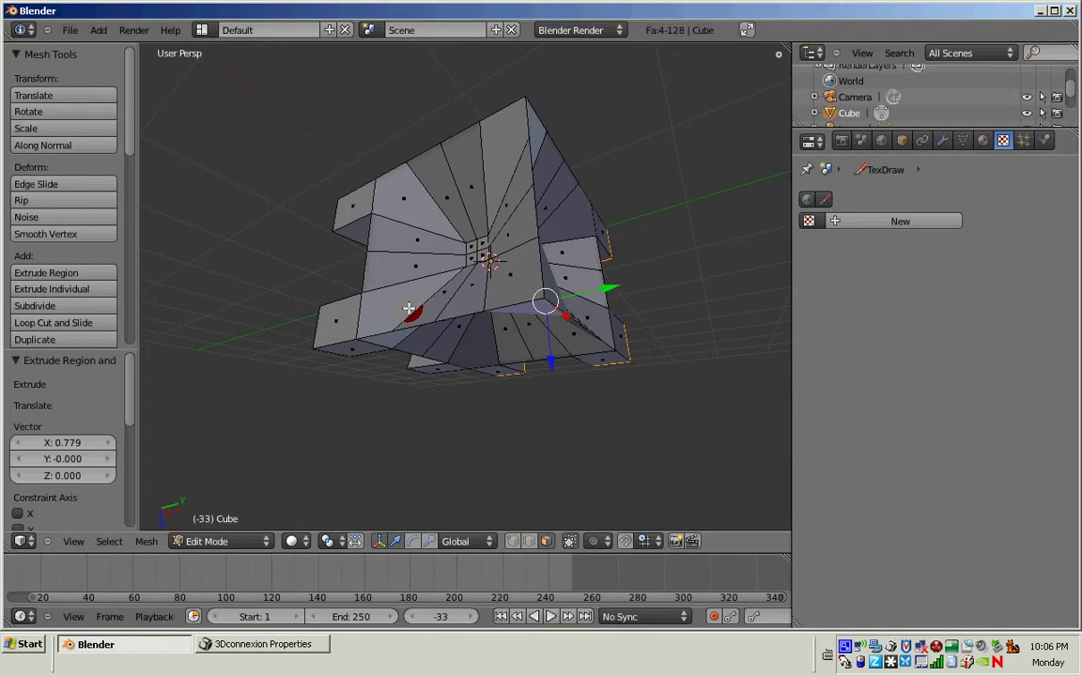
pyautogui.rightClick(374, 290)
pyautogui.keyDown('shift'); pyautogui.rightClick(368, 211); pyautogui.keyUp('shift')
pyautogui.keyDown('shift'); pyautogui.rightClick(504, 162); pyautogui.keyUp('shift')
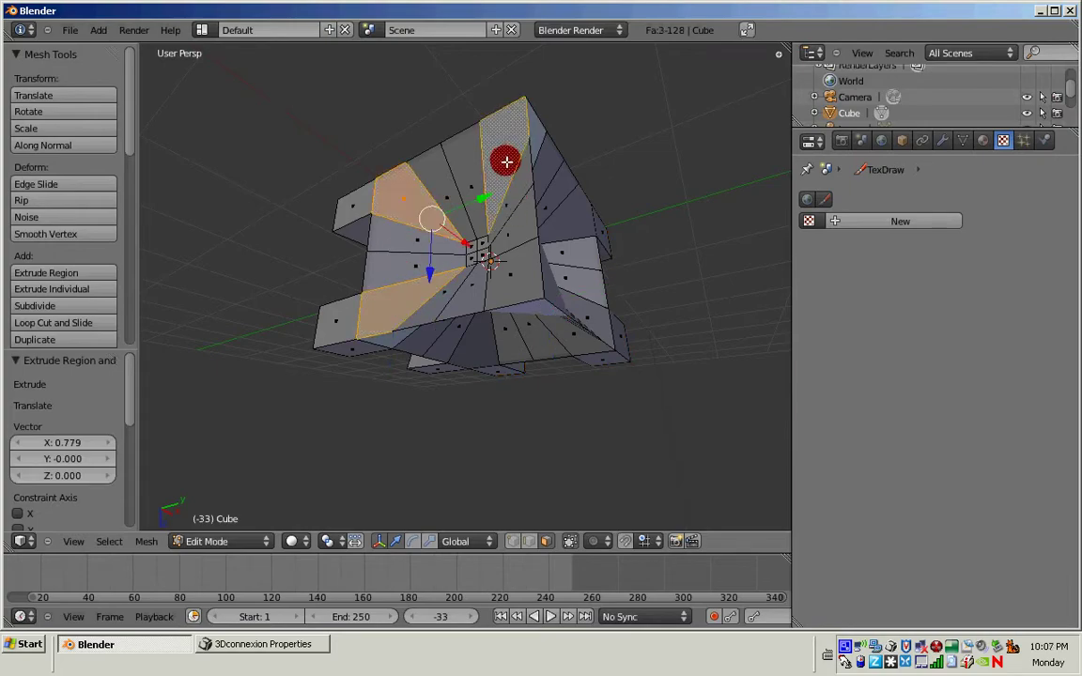
pyautogui.keyDown('shift'); pyautogui.rightClick(510, 278); pyautogui.keyUp('shift')
pyautogui.press('e')
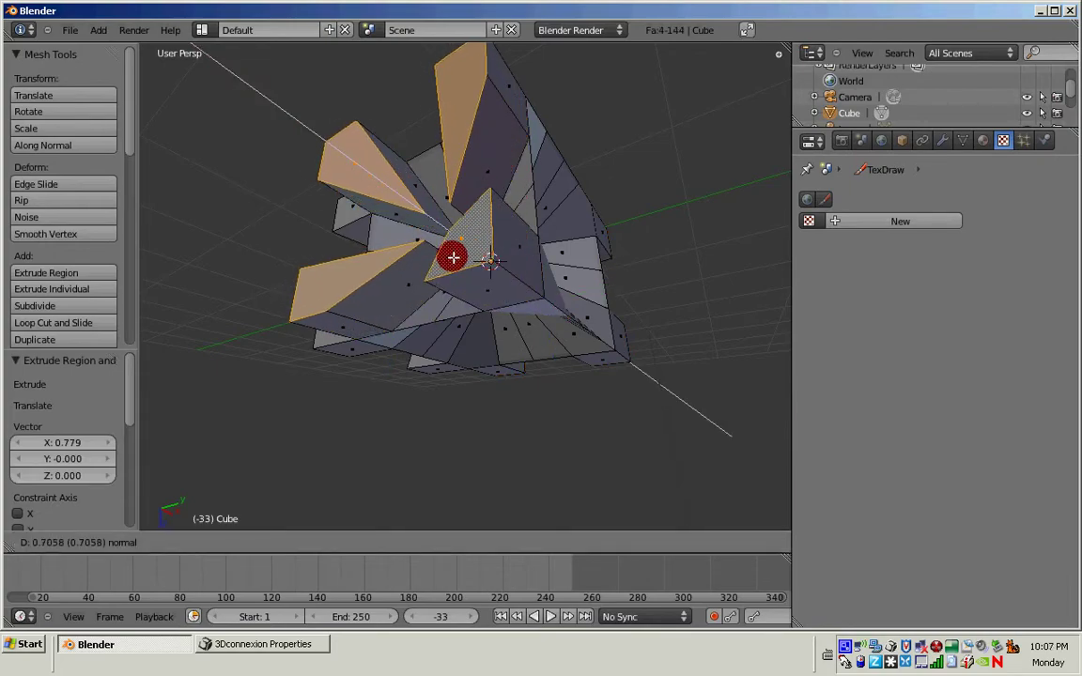
pyautogui.click(453, 257)
# Step: Extrude the four corner faces of the cube's positive Y side outward by about 0.483
pyautogui.moveTo(453, 262); pyautogui.dragTo(375, 311, button='middle')
pyautogui.rightClick(551, 77)
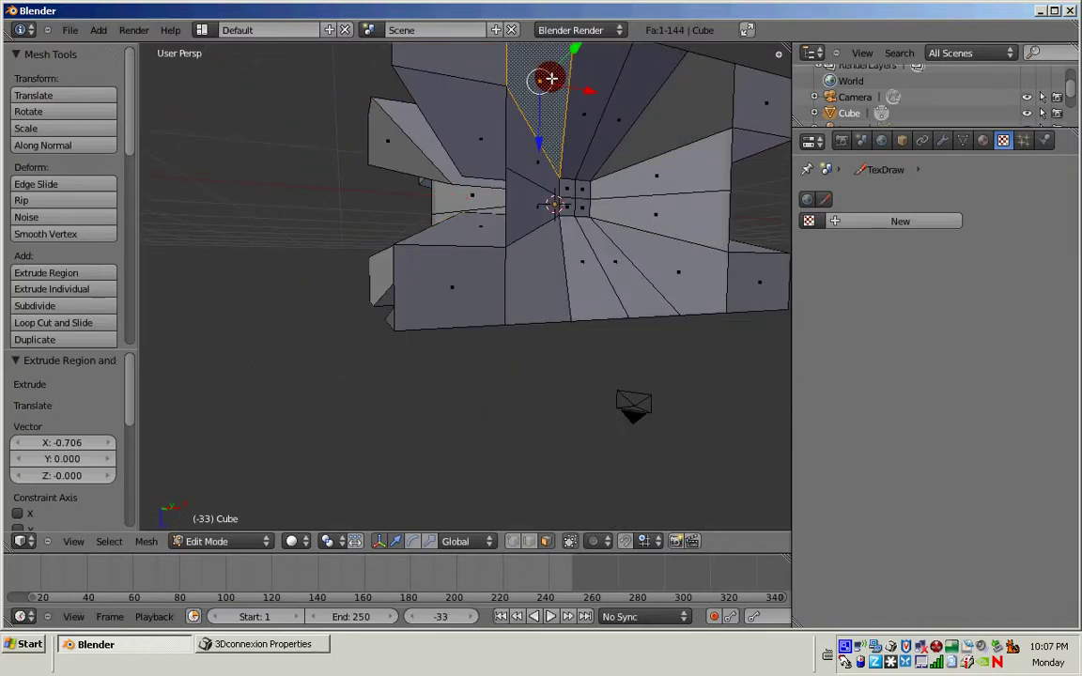
pyautogui.keyDown('shift'); pyautogui.rightClick(684, 139); pyautogui.keyUp('shift')
pyautogui.keyDown('shift'); pyautogui.rightClick(651, 235); pyautogui.keyUp('shift')
pyautogui.keyDown('shift'); pyautogui.rightClick(544, 279); pyautogui.keyUp('shift')
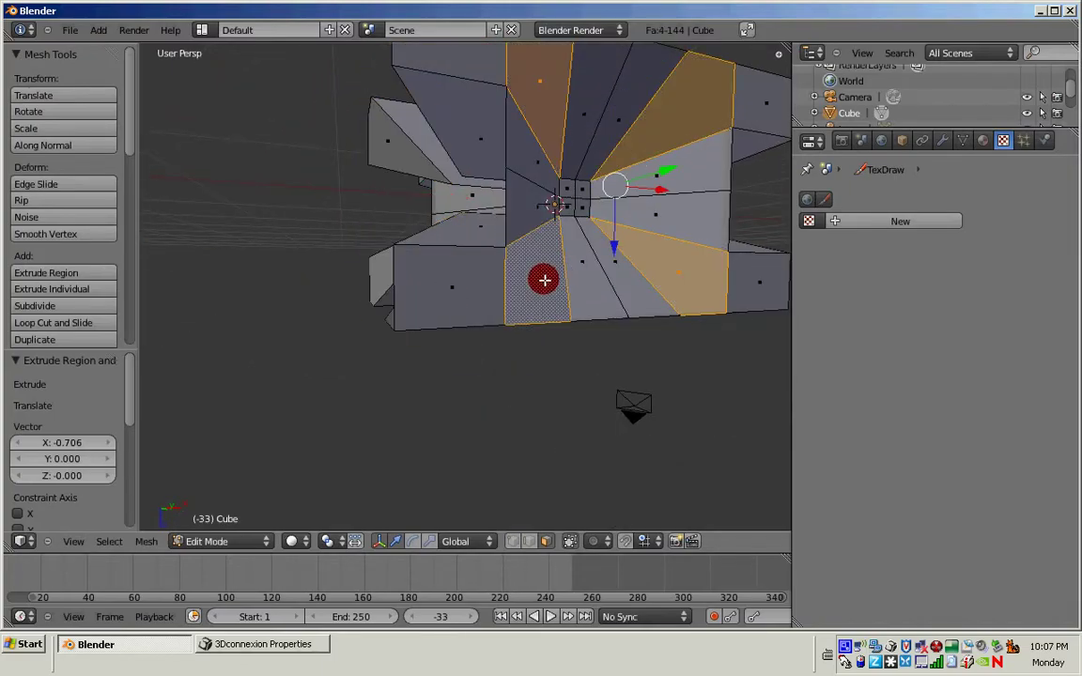
pyautogui.press('e')
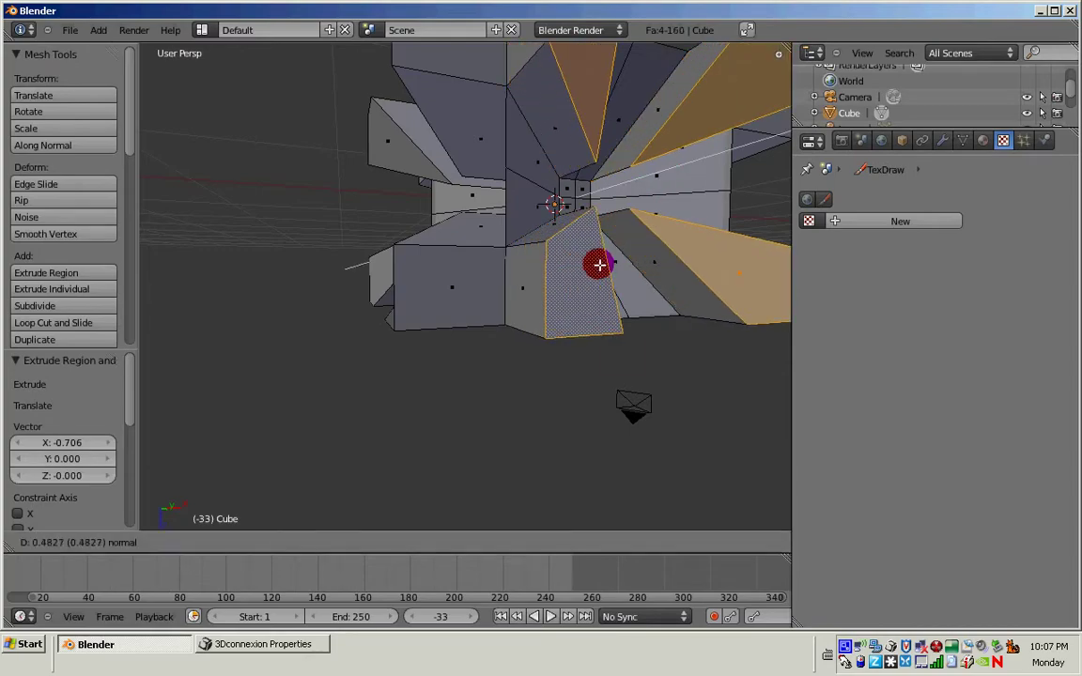
pyautogui.click(599, 265)
# Step: Extrude the four corner faces of the cube's bottom side downward by about 0.599
pyautogui.moveTo(599, 265); pyautogui.dragTo(556, 447, button='middle')
pyautogui.scroll(-4, 599, 332)
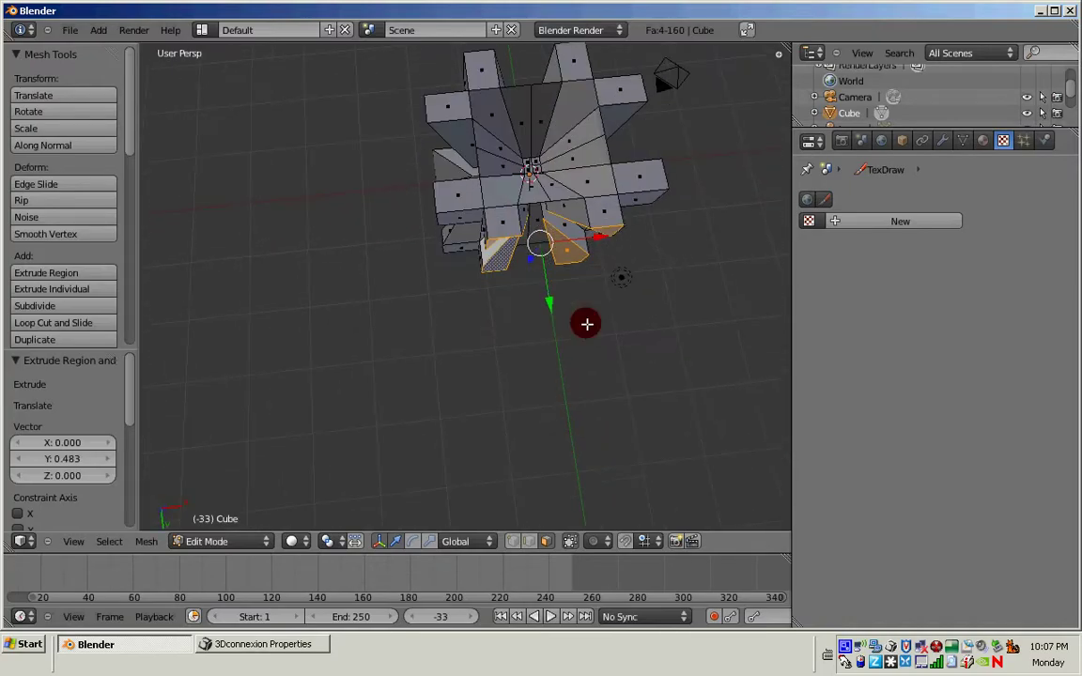
pyautogui.rightClick(575, 109)
pyautogui.keyDown('shift'); pyautogui.rightClick(491, 119); pyautogui.keyUp('shift')
pyautogui.keyDown('shift'); pyautogui.rightClick(500, 192); pyautogui.keyUp('shift')
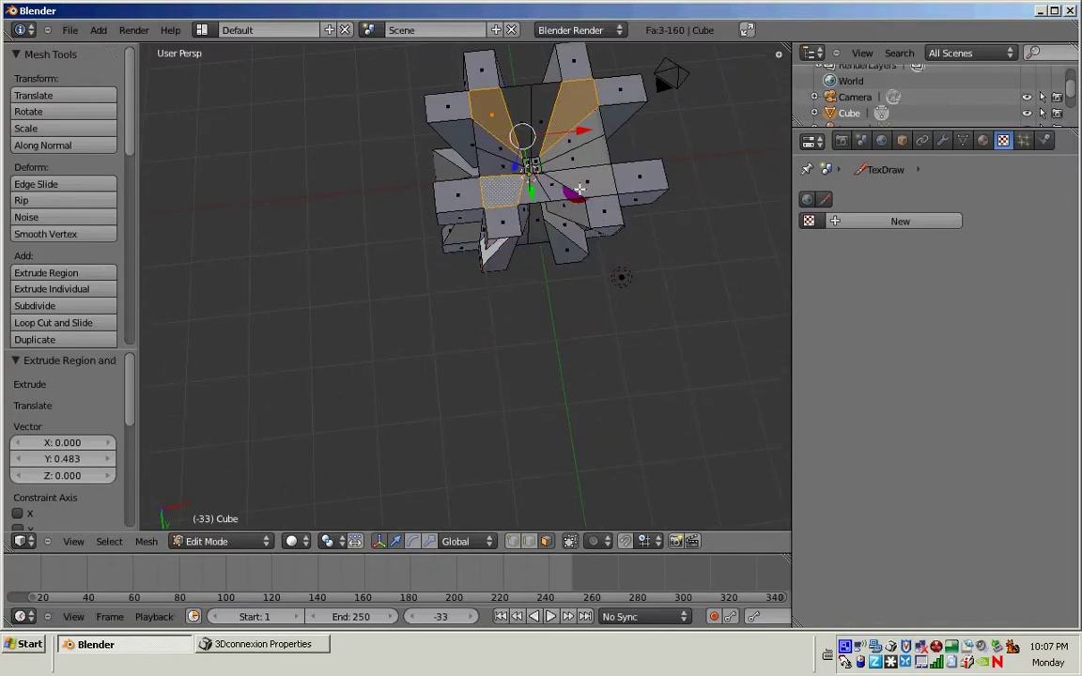
pyautogui.keyDown('shift'); pyautogui.rightClick(588, 176); pyautogui.keyUp('shift')
pyautogui.press('e')
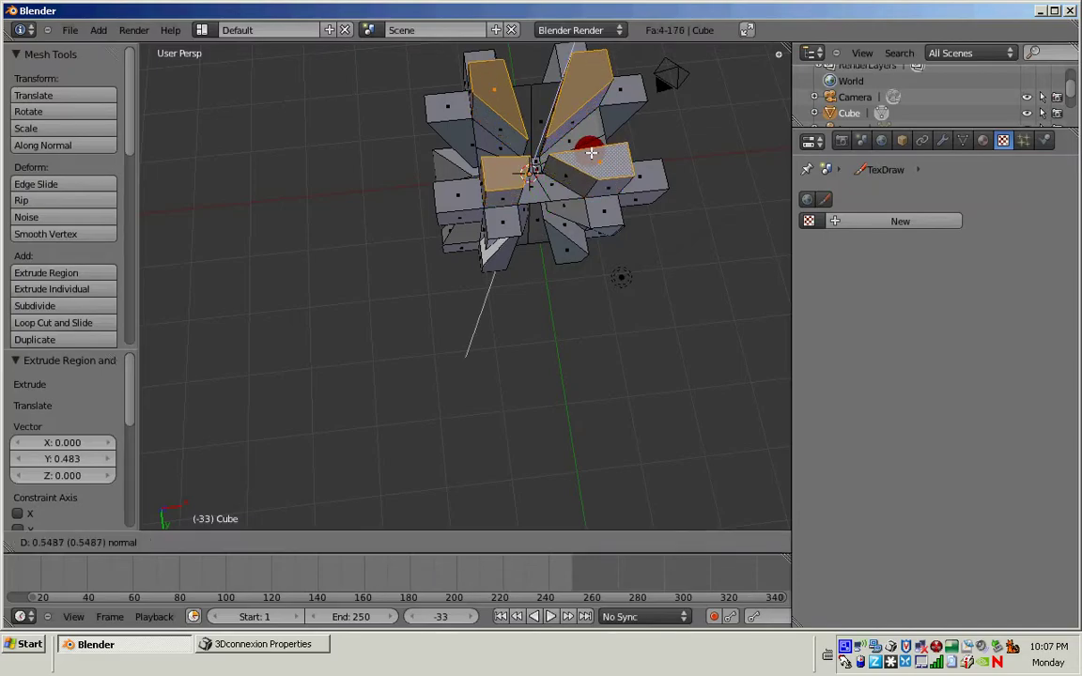
pyautogui.click(591, 152)
# Step: Extrude the four corner faces of the cube's top side upward by about 0.711
pyautogui.moveTo(563, 169); pyautogui.dragTo(573, 244, button='middle')
pyautogui.rightClick(541, 140)
pyautogui.keyDown('shift'); pyautogui.rightClick(674, 140); pyautogui.keyUp('shift')
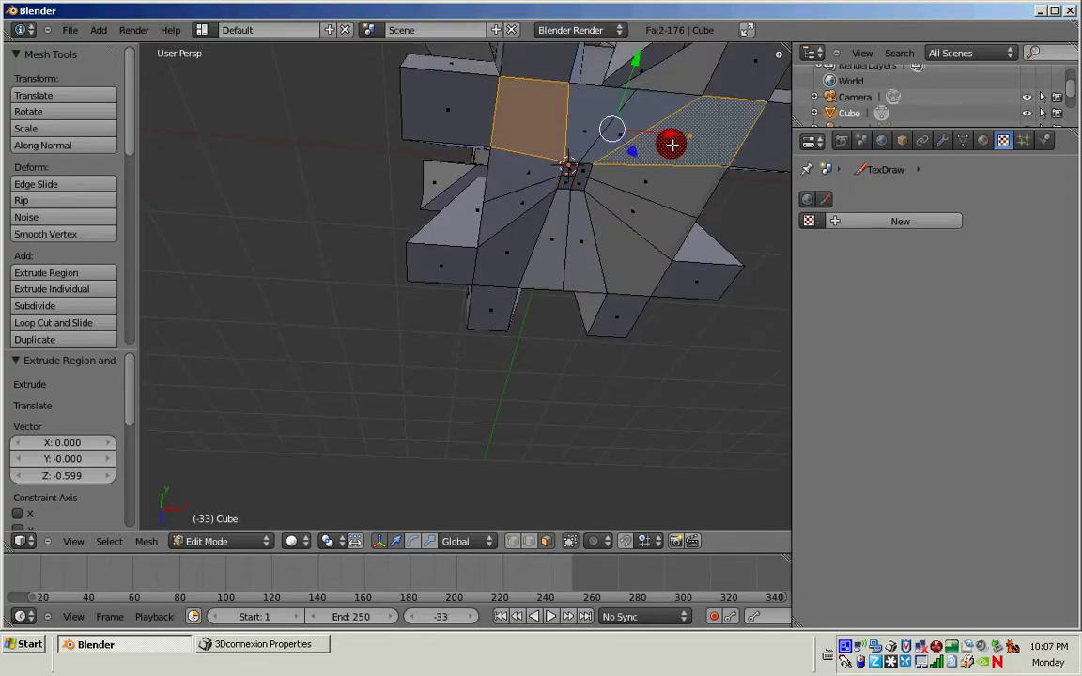
pyautogui.keyDown('shift'); pyautogui.rightClick(618, 261); pyautogui.keyUp('shift')
pyautogui.keyDown('shift'); pyautogui.rightClick(509, 254); pyautogui.keyUp('shift')
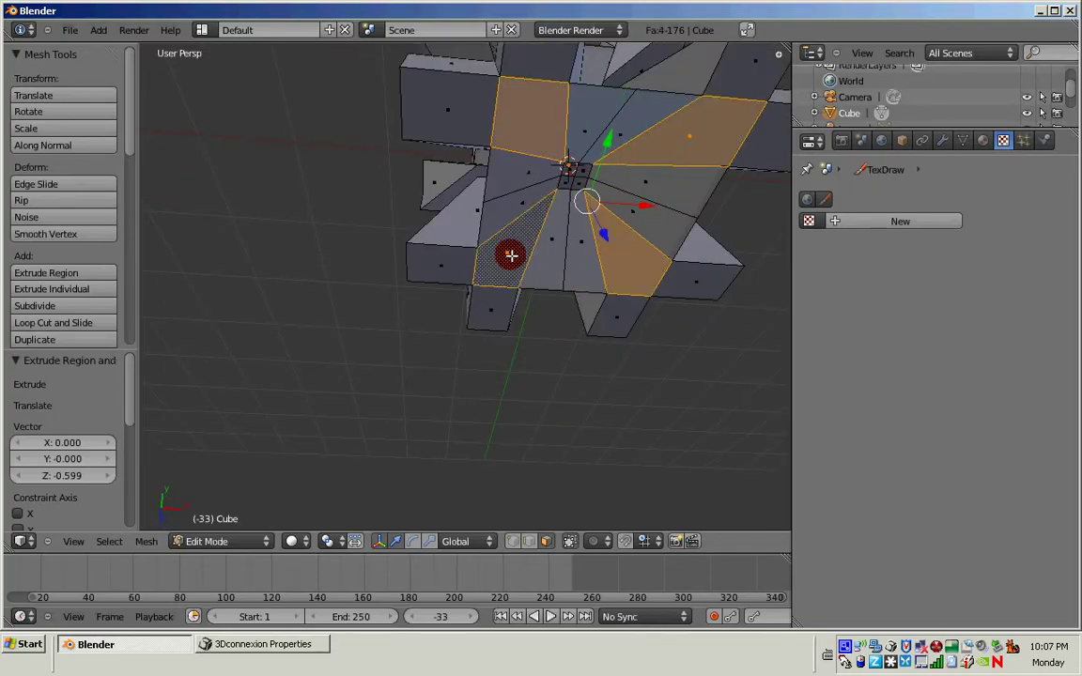
pyautogui.press('e')
pyautogui.click(551, 291)
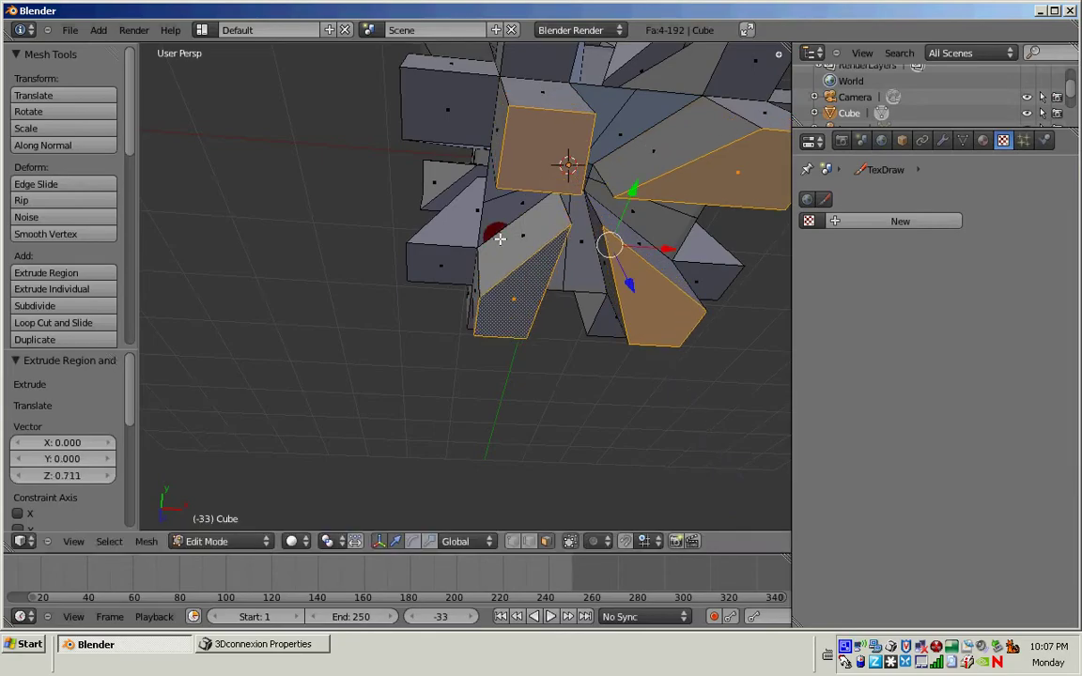
# Step: Switch to 3Dconnexion Properties to review the axis functions of the Blender profile, and return to Blender
pyautogui.moveTo(500, 238)
pyautogui.mouseDown(button='middle')
pyautogui.moveTo(498, 333)
pyautogui.moveTo(246, 335)
pyautogui.moveTo(246, 490)
pyautogui.moveTo(328, 406)
pyautogui.moveTo(371, 397)
pyautogui.mouseUp(button='middle')
pyautogui.scroll(-5, 499, 335)
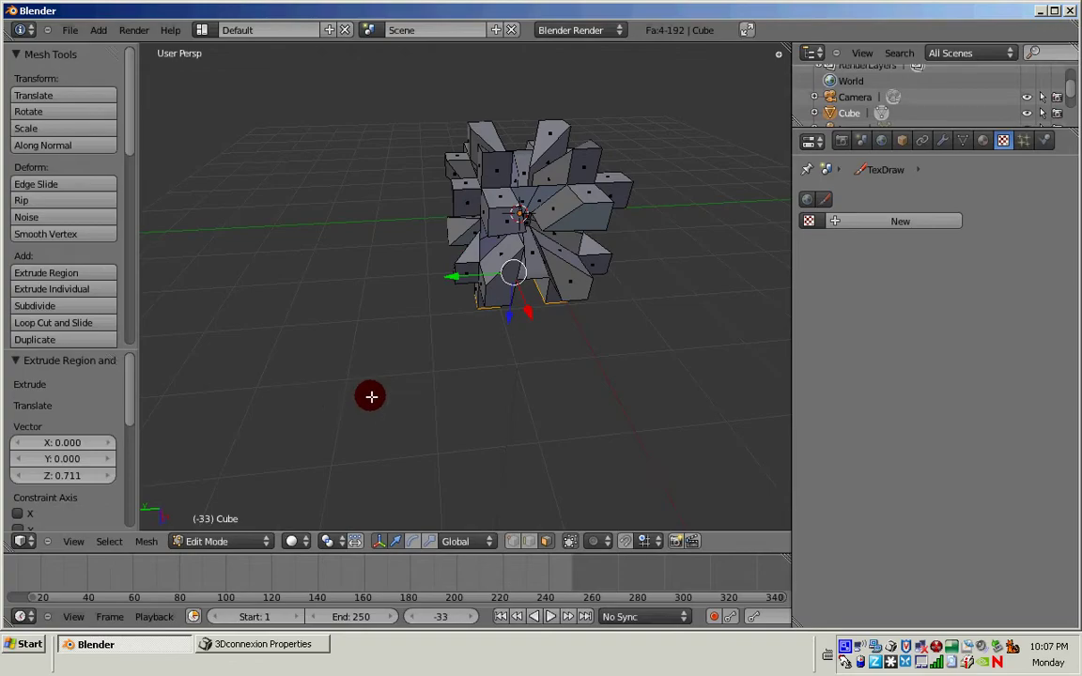
pyautogui.click(223, 645)
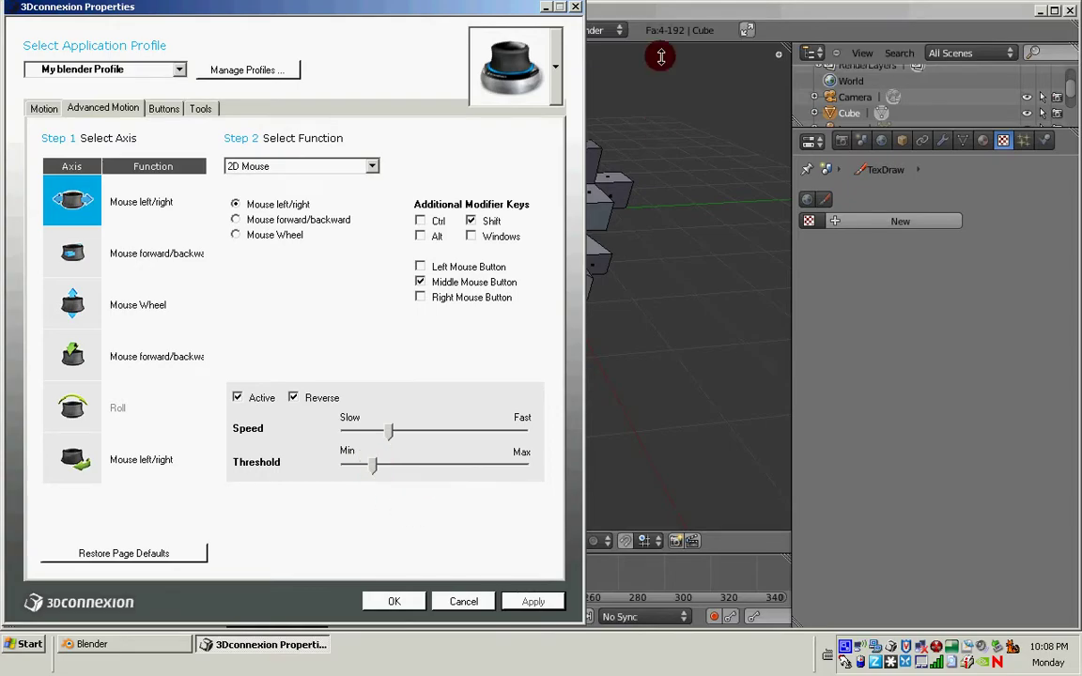
pyautogui.click(622, 16)
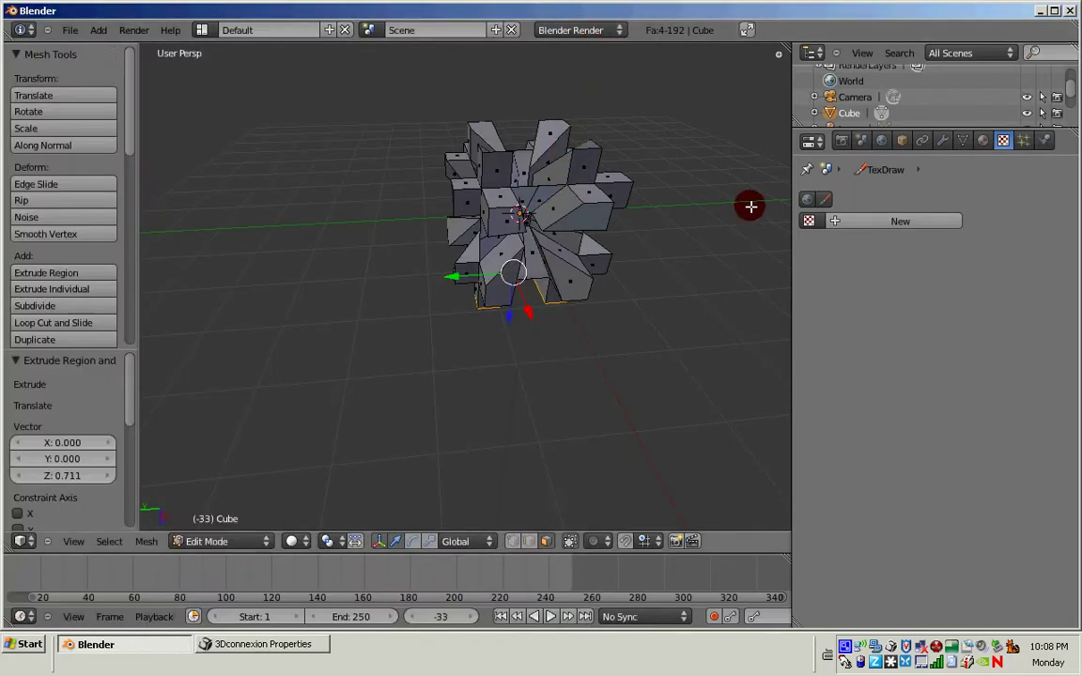
# Step: Add a Subdivision Surface modifier with 2 view subdivisions to the cube and switch to Object Mode
pyautogui.click(943, 141)
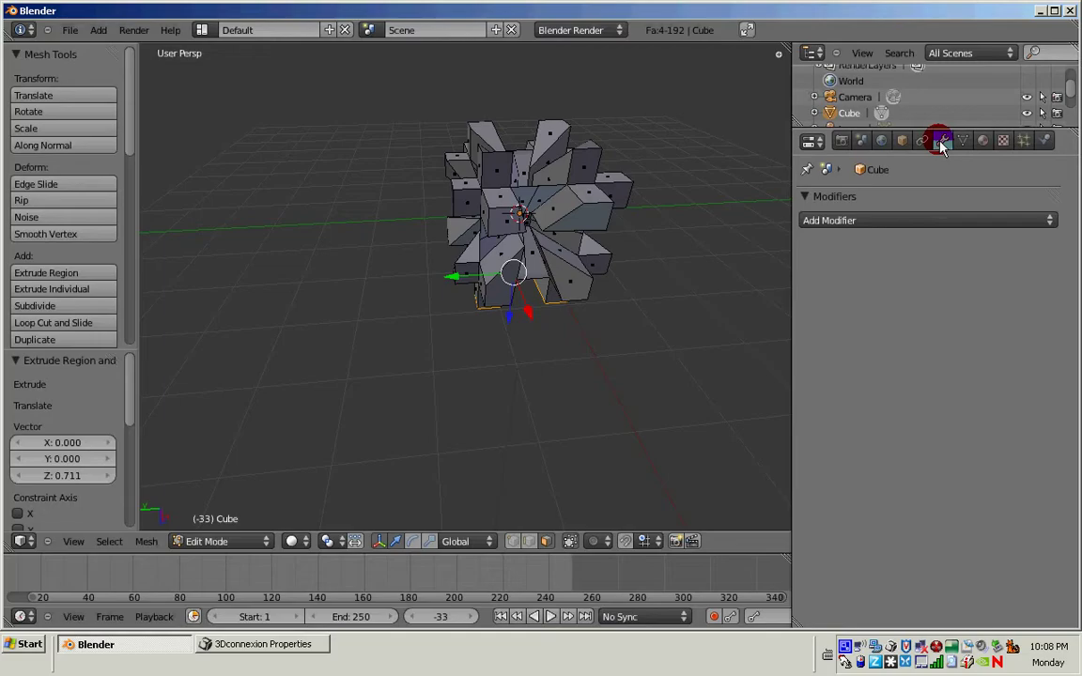
pyautogui.click(791, 218)
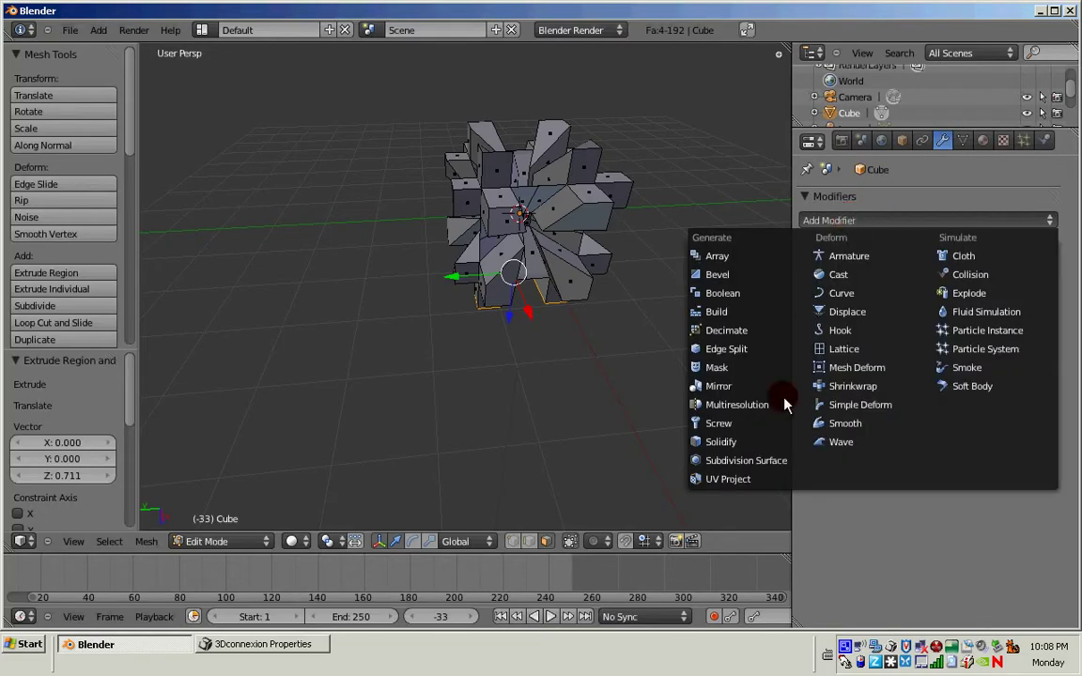
pyautogui.click(743, 466)
pyautogui.click(911, 337)
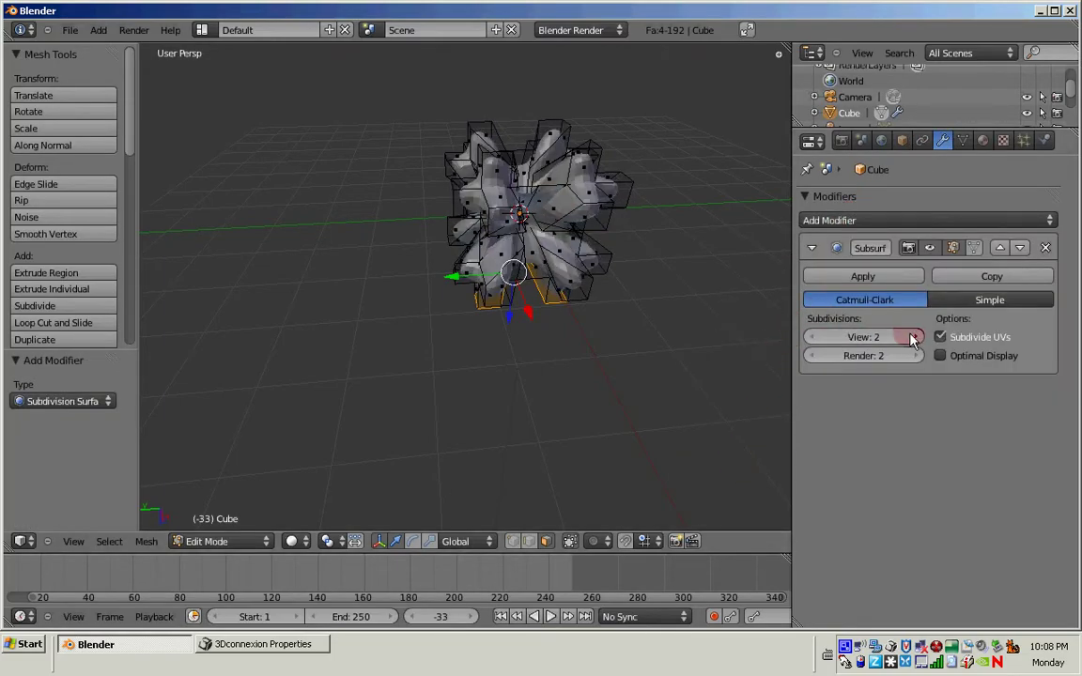
pyautogui.press('Tab')
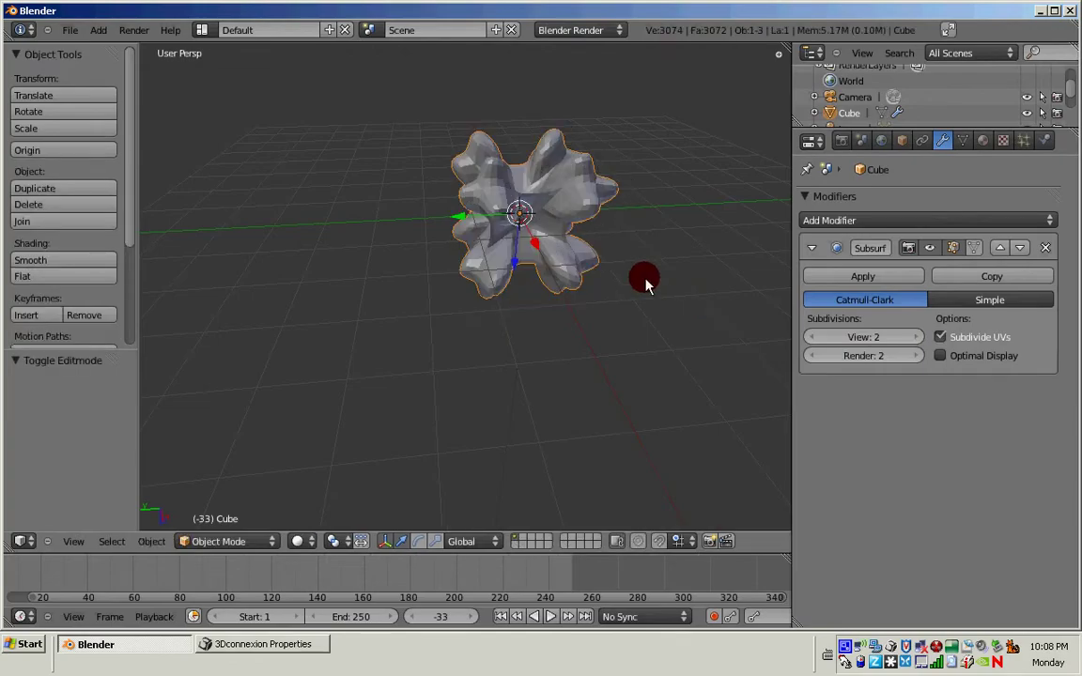
# Step: Render the current frame, close the render, and inspect the smoothed cube from several angles
pyautogui.press('F12')
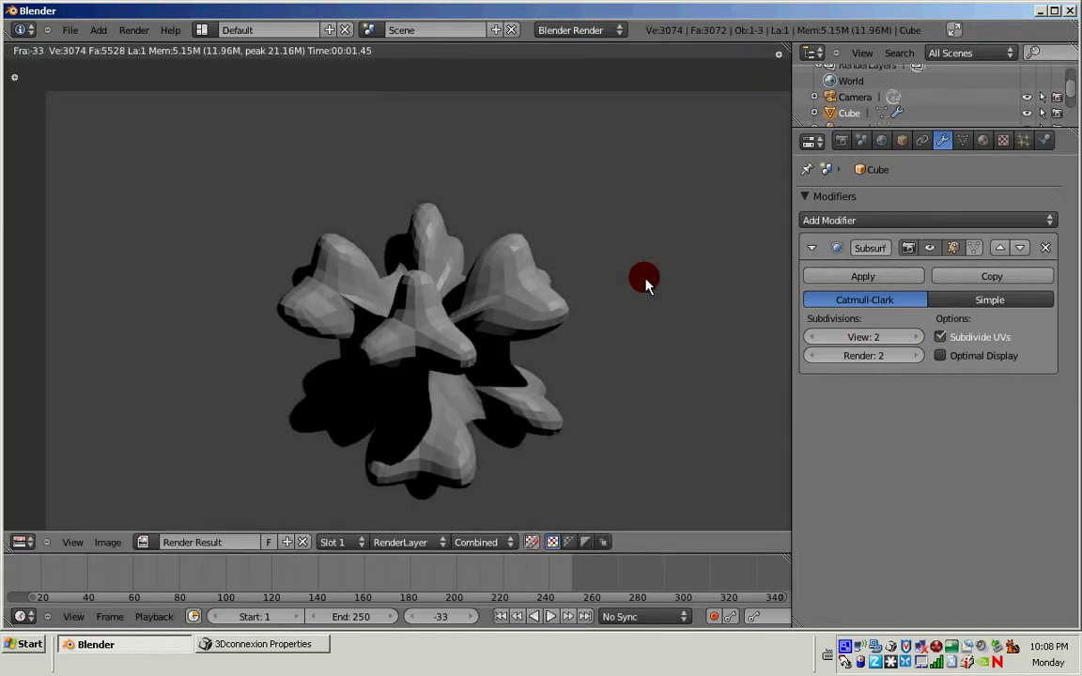
pyautogui.press('Escape')
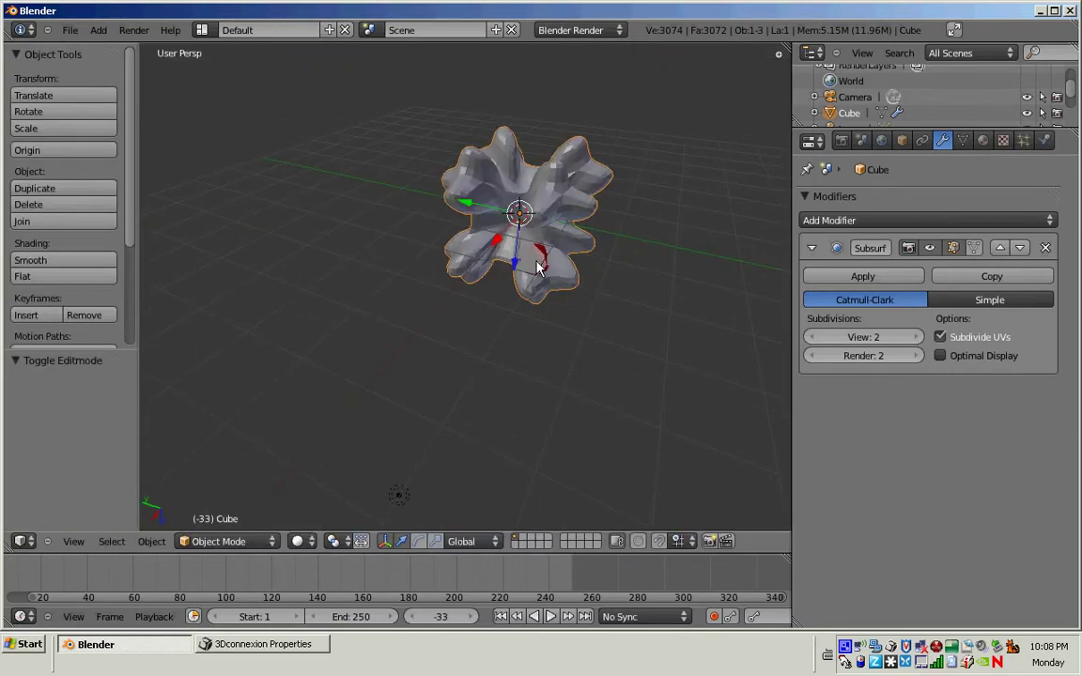
pyautogui.moveTo(537, 268)
pyautogui.mouseDown(button='middle')
pyautogui.moveTo(265, 258)
pyautogui.moveTo(782, 261)
pyautogui.moveTo(785, 200)
pyautogui.moveTo(787, 476)
pyautogui.moveTo(785, 261)
pyautogui.moveTo(785, 390)
pyautogui.moveTo(223, 405)
pyautogui.moveTo(599, 403)
pyautogui.moveTo(490, 313)
pyautogui.moveTo(487, 434)
pyautogui.moveTo(445, 389)
pyautogui.mouseUp(button='middle')
pyautogui.scroll(-3, 784, 391)
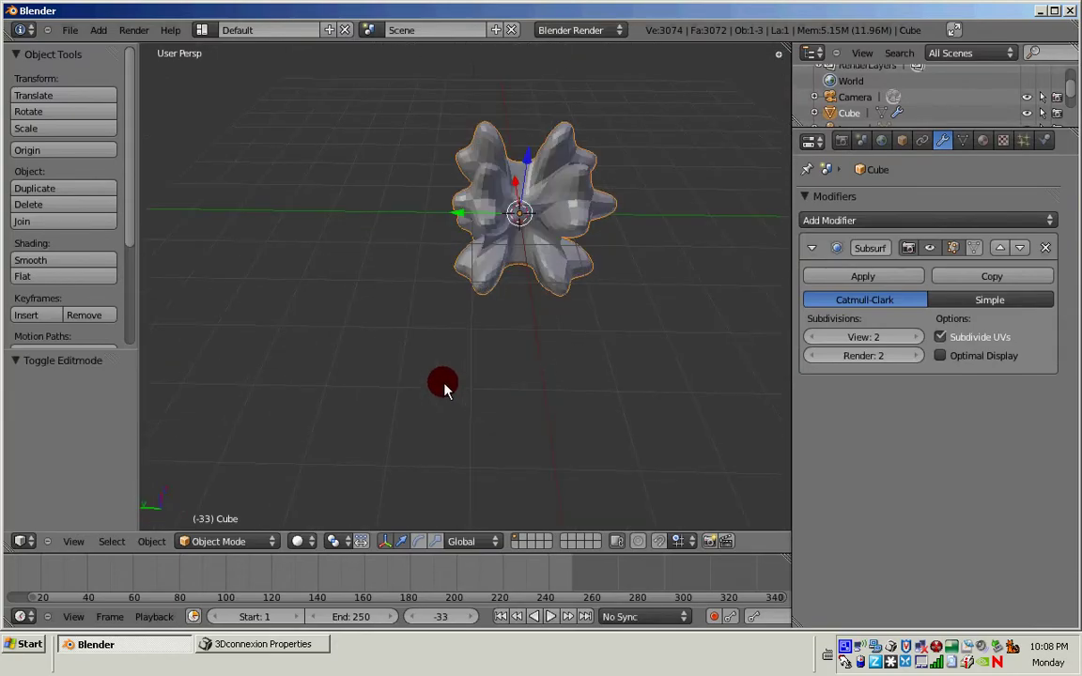
pyautogui.keyDown('shift'); pyautogui.moveTo(444, 383); pyautogui.dragTo(450, 415, button='middle'); pyautogui.keyUp('shift')
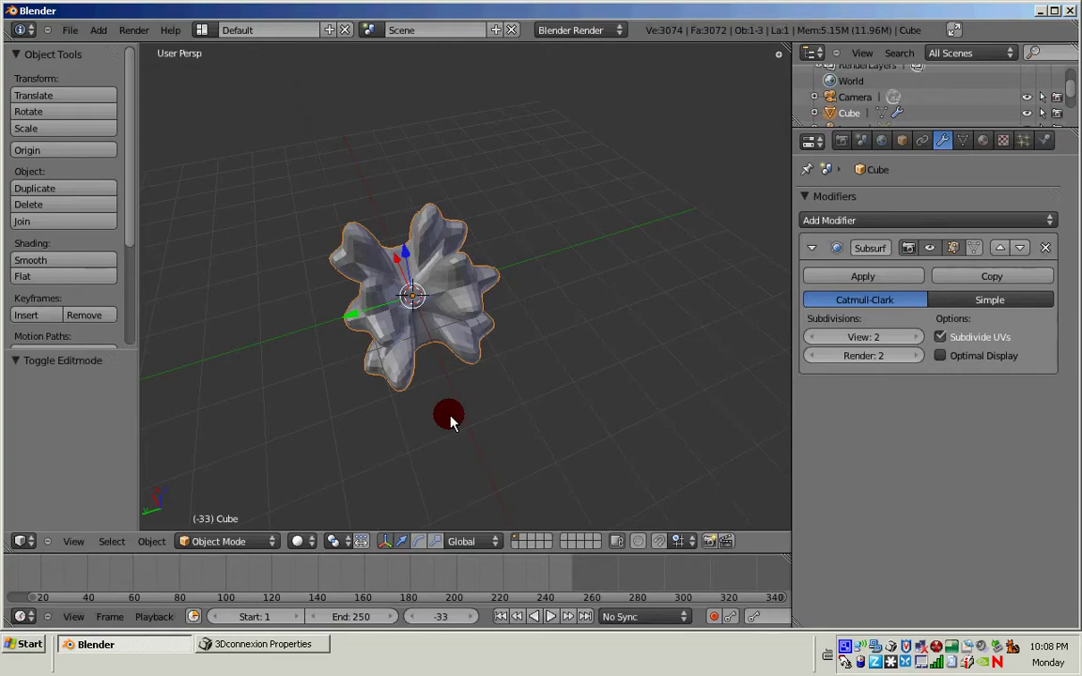
# Step: Launch ShiVa Editor and dismiss its startup window
pyautogui.hotkey('alt', 'space')
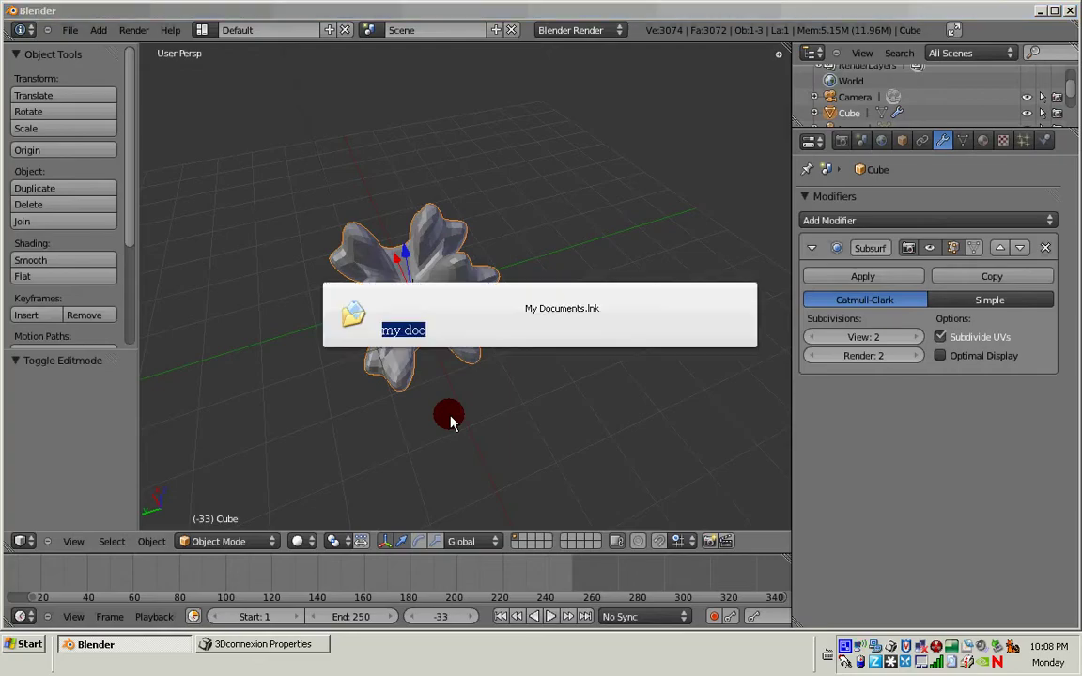
pyautogui.write('shiva')
pyautogui.press('Return')
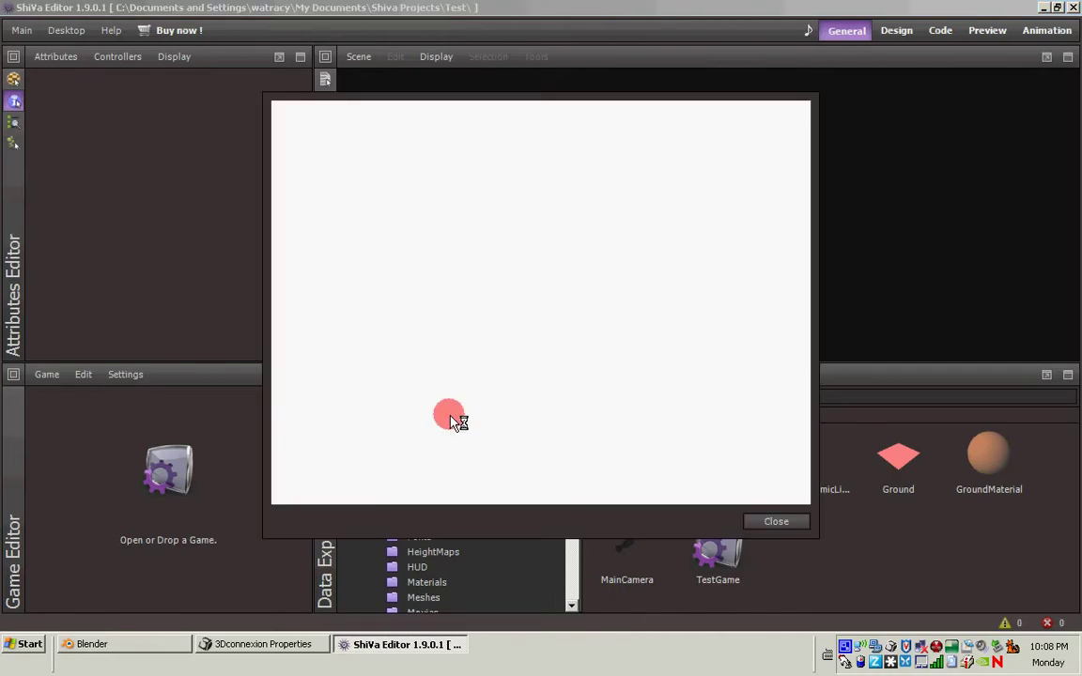
pyautogui.click(775, 521)
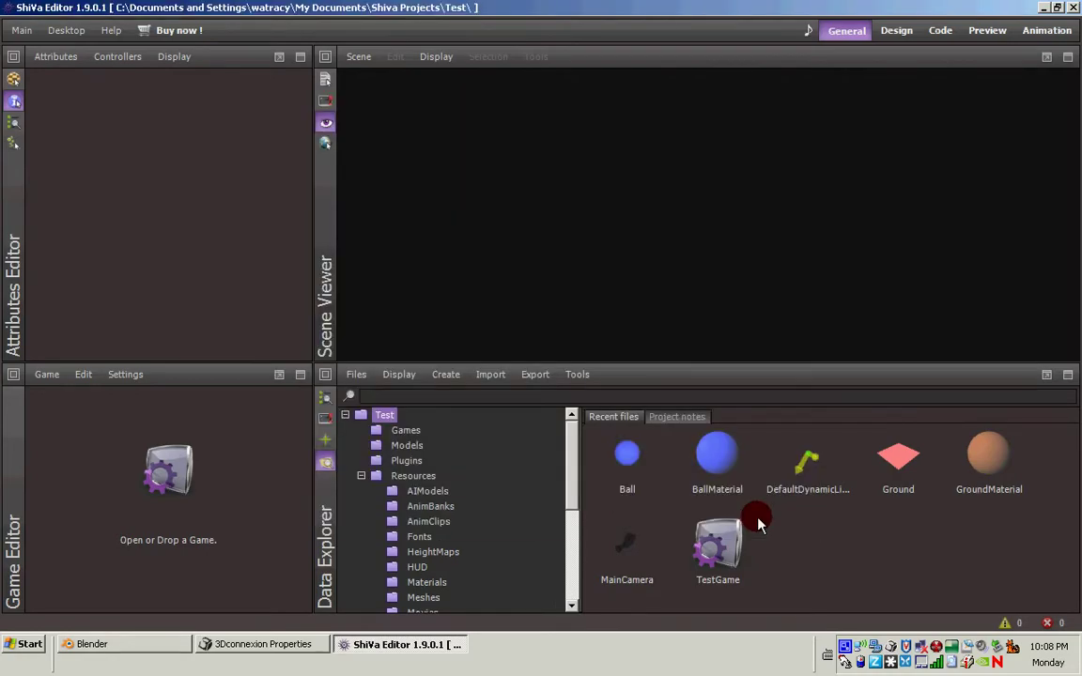
# Step: Open the TestGame game in the Test project and load its Level1 scene
pyautogui.click(716, 552)
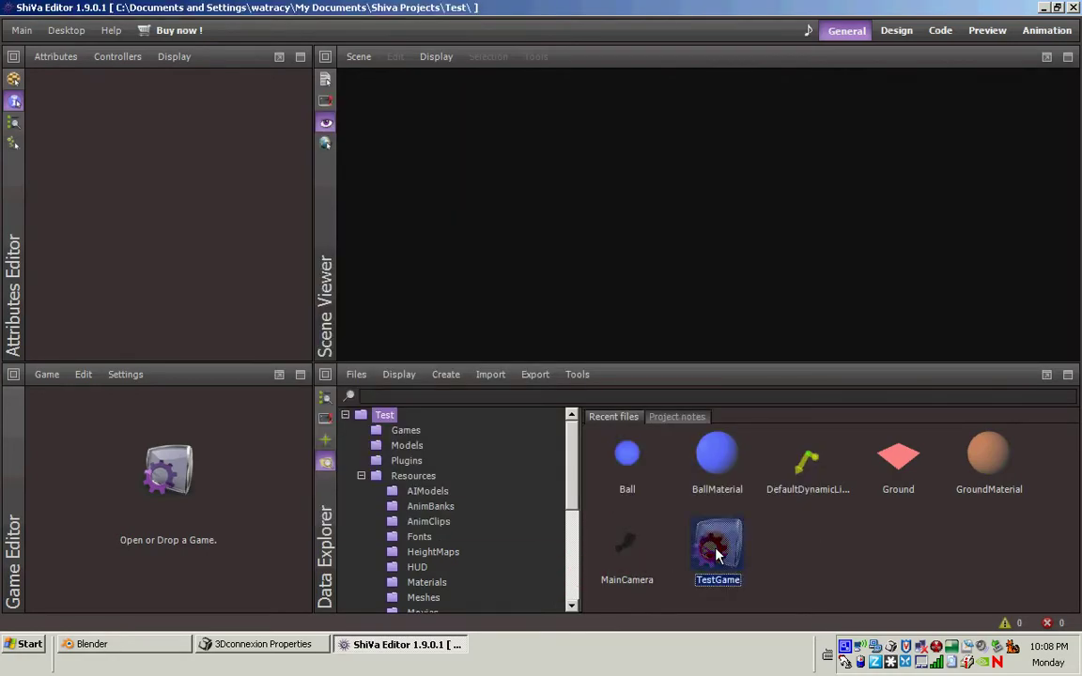
pyautogui.doubleClick(716, 554)
pyautogui.click(85, 397)
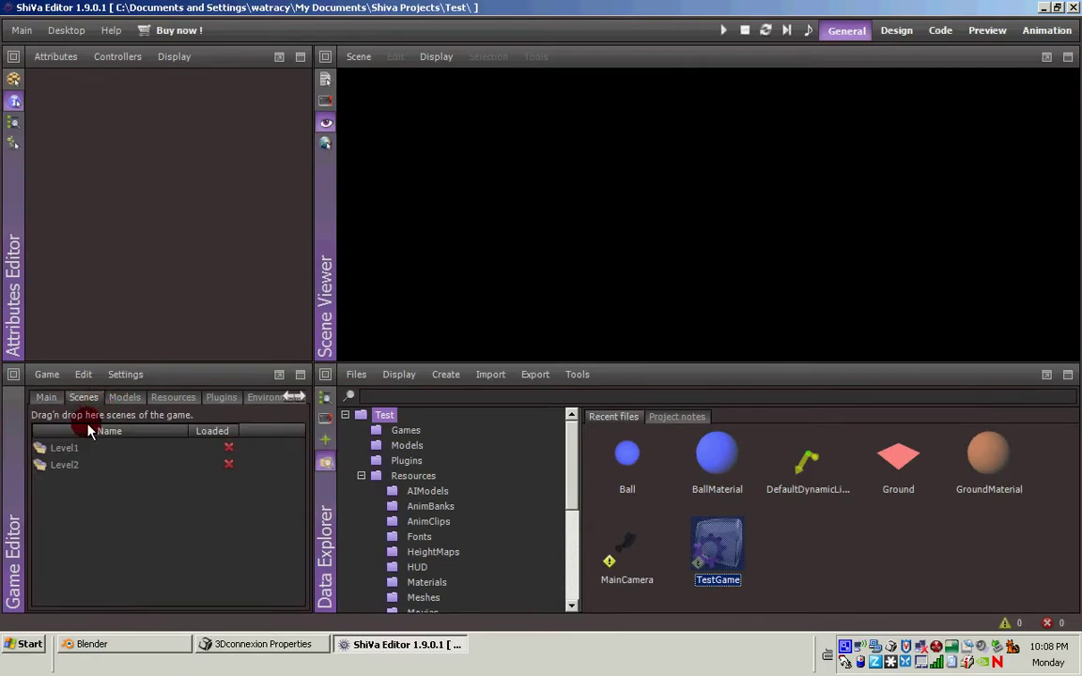
pyautogui.doubleClick(64, 448)
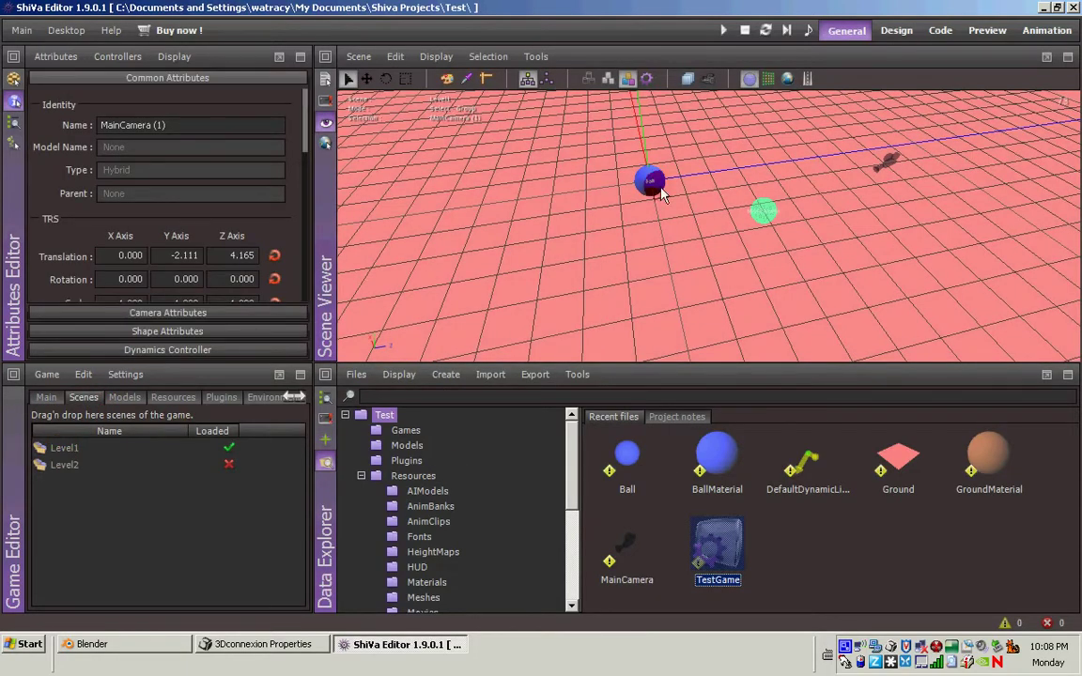
# Step: Examine the Level1 scene's ball, camera and ground from several angles, and return to Blender to inspect the smoothed cube
pyautogui.moveTo(661, 195); pyautogui.dragTo(550, 225, button='middle')
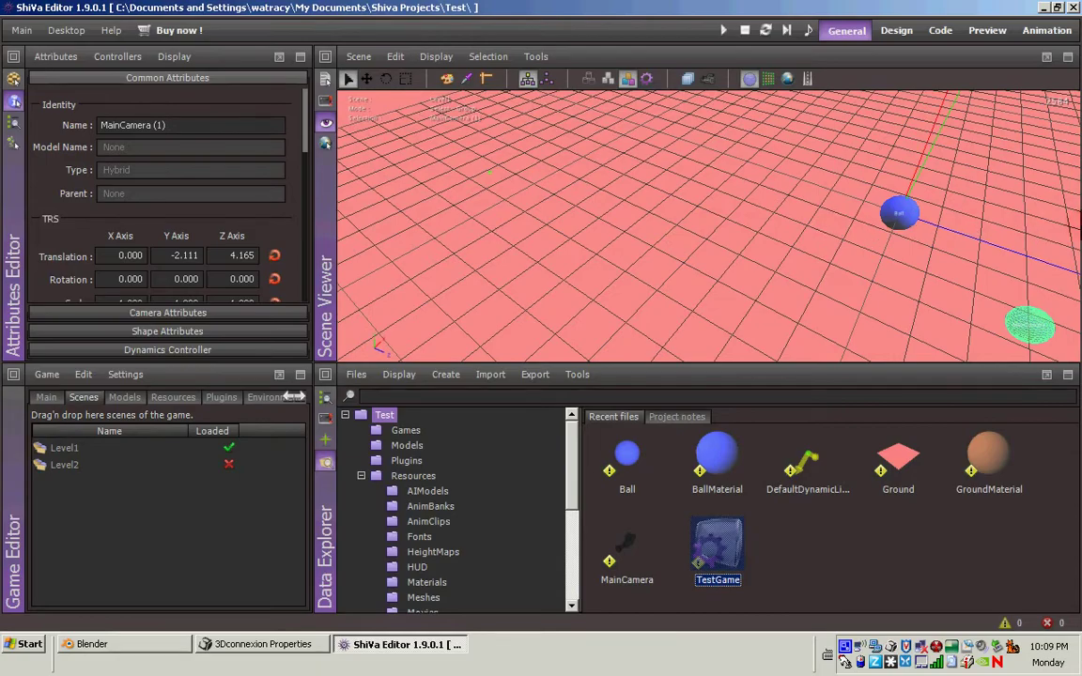
pyautogui.moveTo(1080, 227); pyautogui.dragTo(671, 232, button='middle')
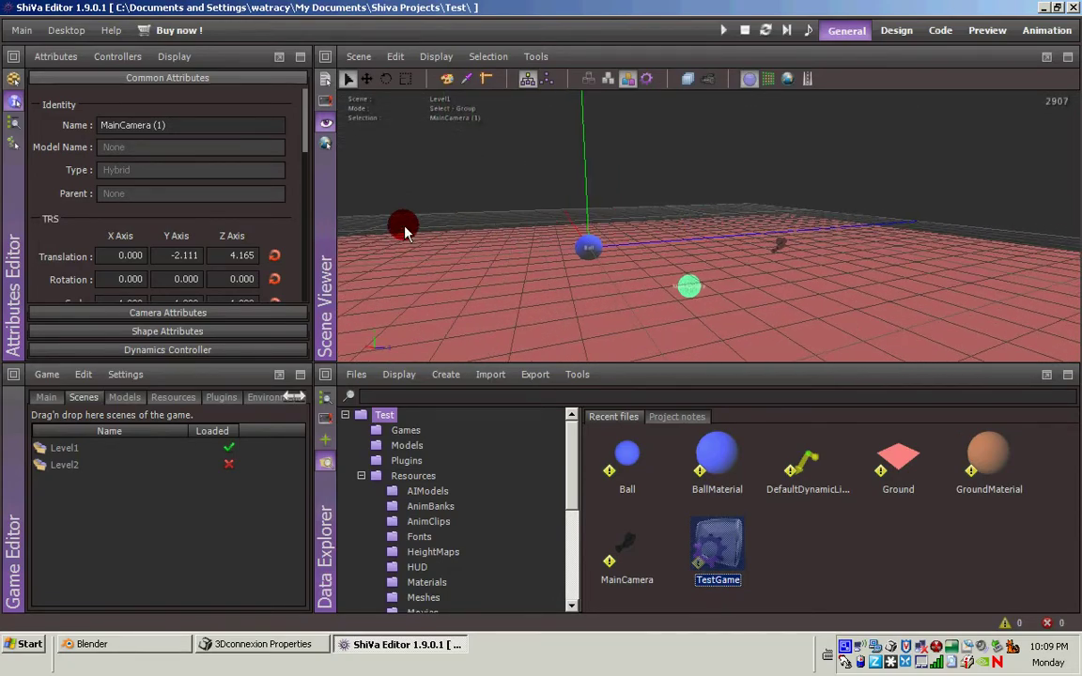
pyautogui.moveTo(404, 227); pyautogui.dragTo(717, 121, button='middle')
pyautogui.moveTo(717, 121); pyautogui.dragTo(707, 180, button='right')
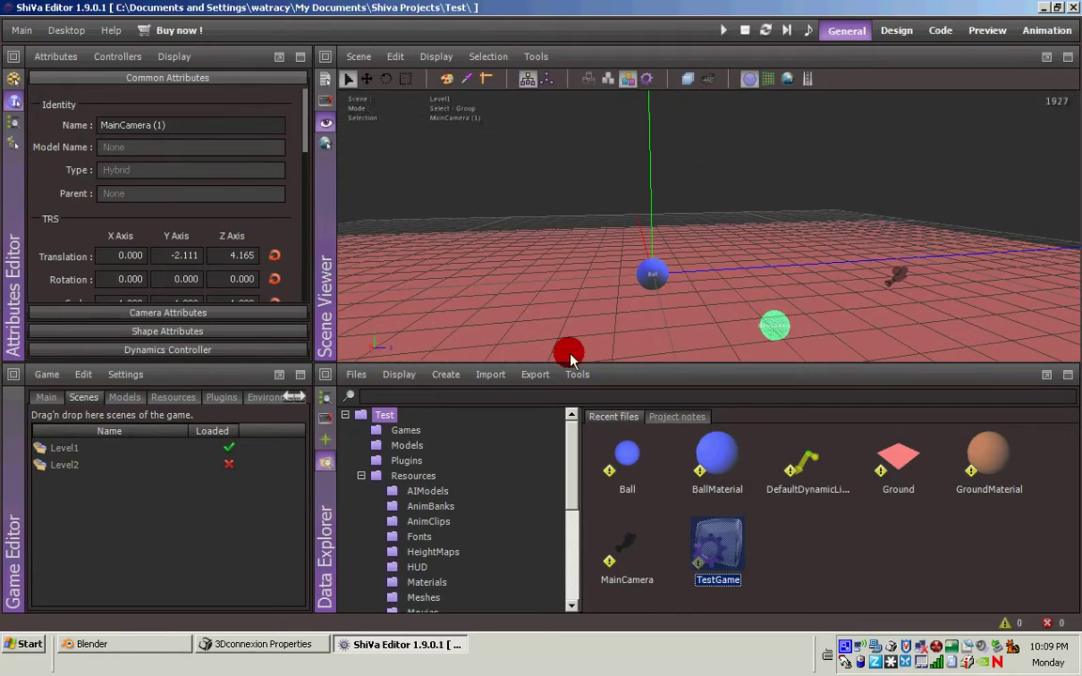
pyautogui.click(155, 644)
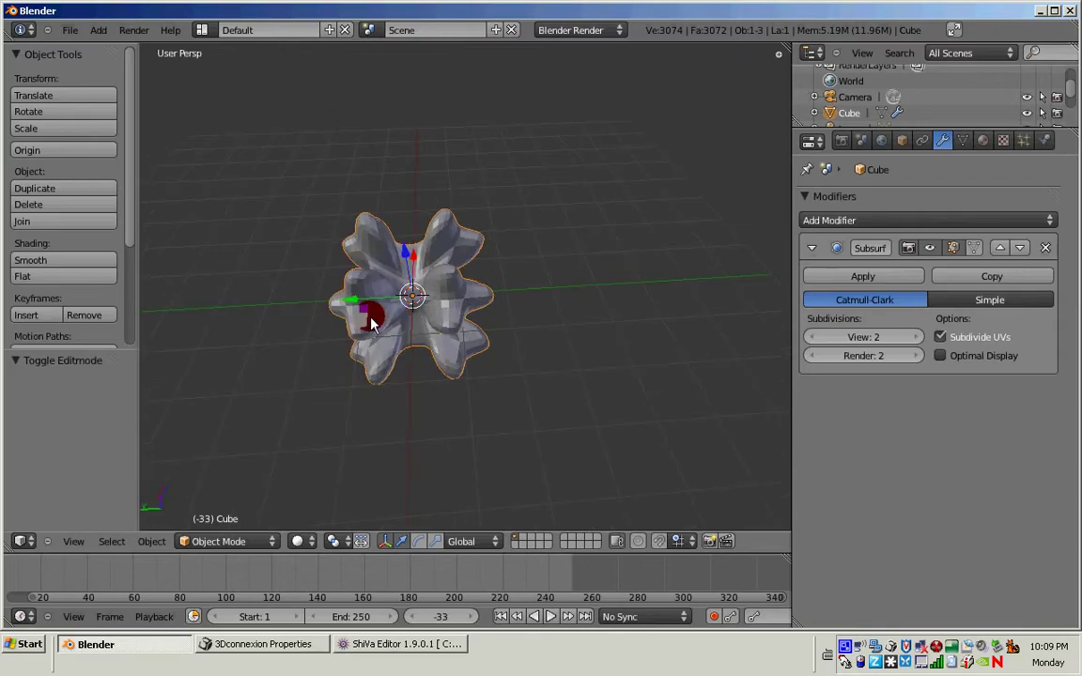
pyautogui.moveTo(371, 322); pyautogui.dragTo(302, 298, button='middle')
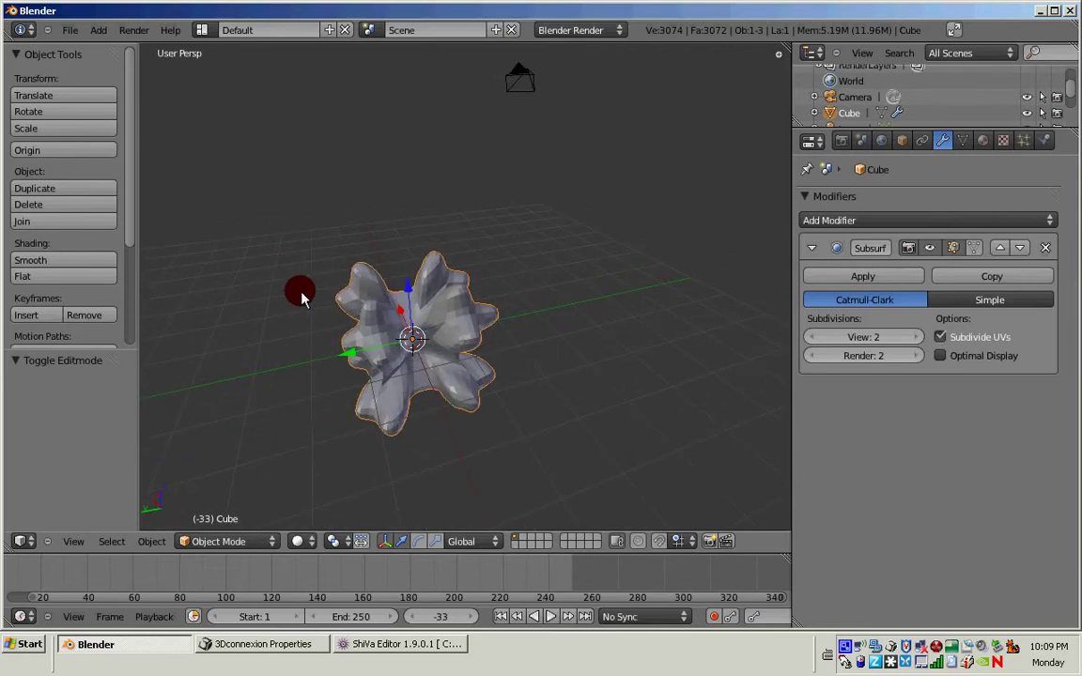